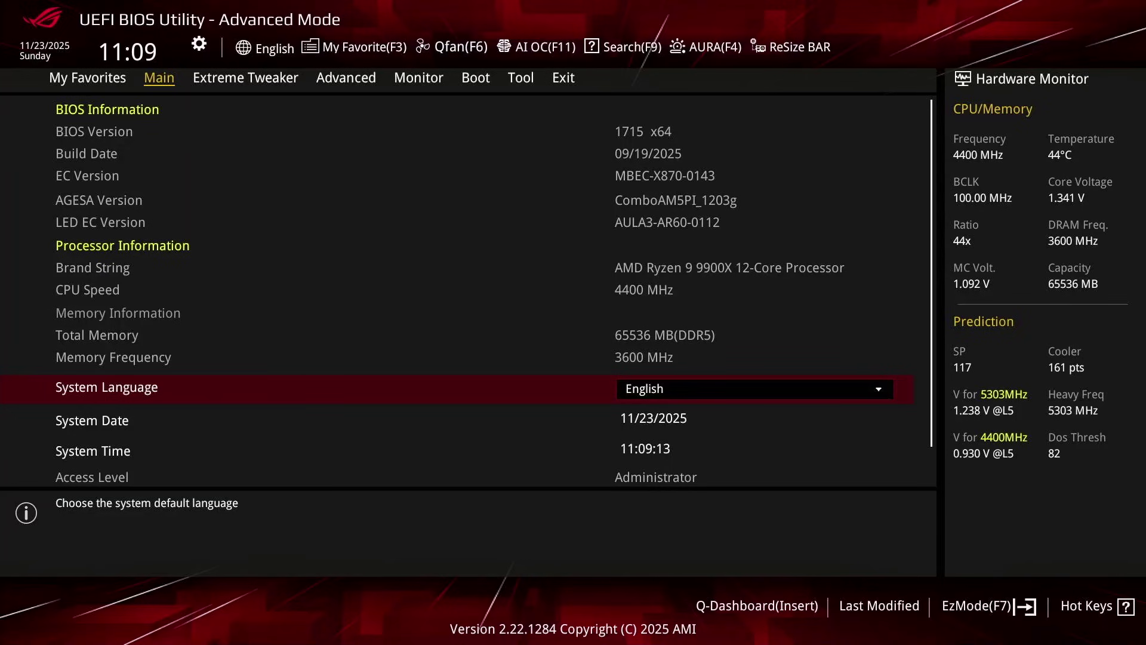
- Set the Ai Overclock Tuner to DOCP II in the Extreme Tweaker settings
key("Right")
key("Return")
key("Down")
key("Down")
key("Down")
key("Return")
- Set the Memory Frequency to DDR5-5800MHz below the DOCP II profile's base clock setting
key("Down")
key("Down")
key("Down")
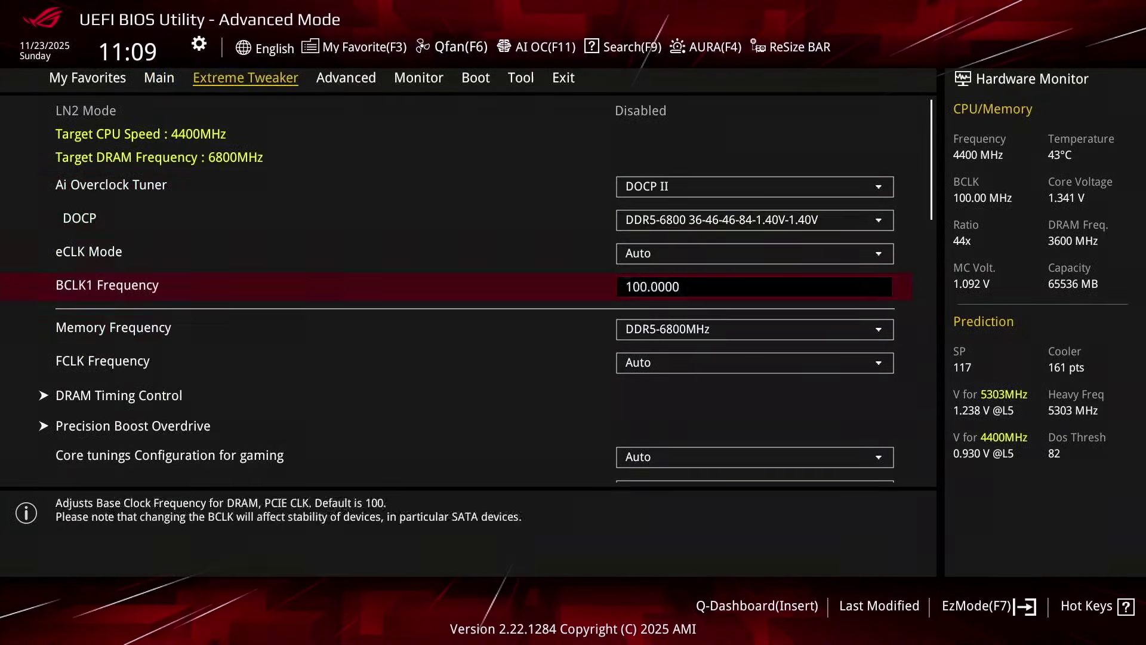
key("Down")
key("Return")
key("Down")
key("Up")
key("Up")
key("Up")
key("Up")
key("Up")
key("Up")
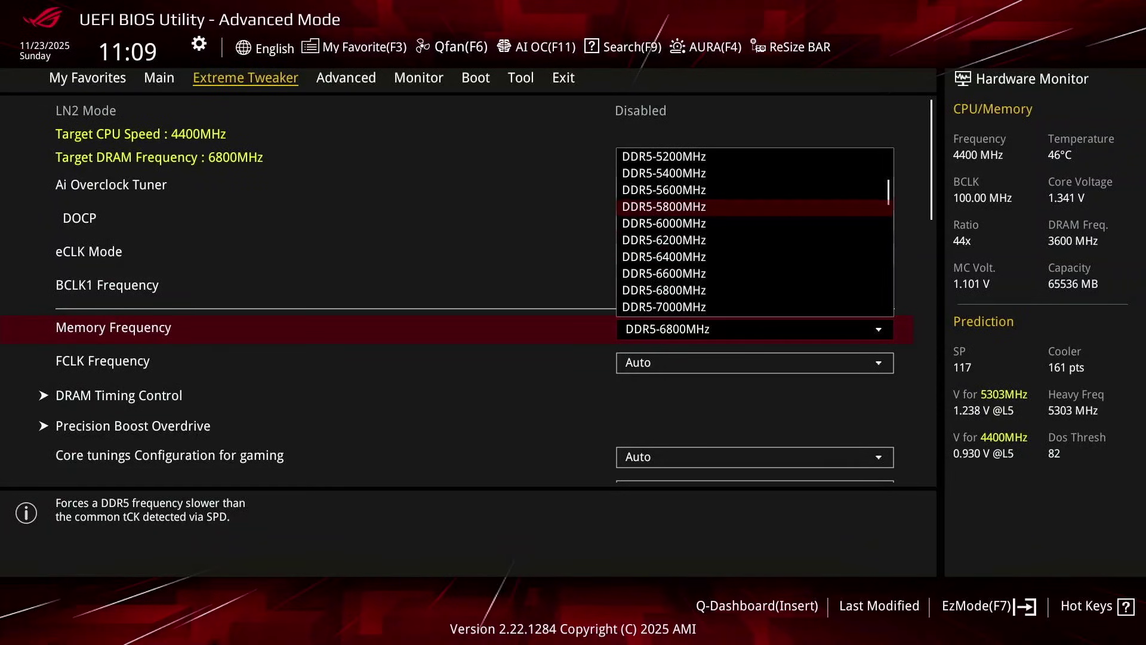
key("Return")
- Set Precision Boost Overdrive to Enabled on its settings page and start saving the BIOS changes
key("Down")
key("Down")
key("Down")
key("Return")
key("Down")
key("Down")
key("Down")
key("Return")
key("Down")
key("Down")
key("Return")
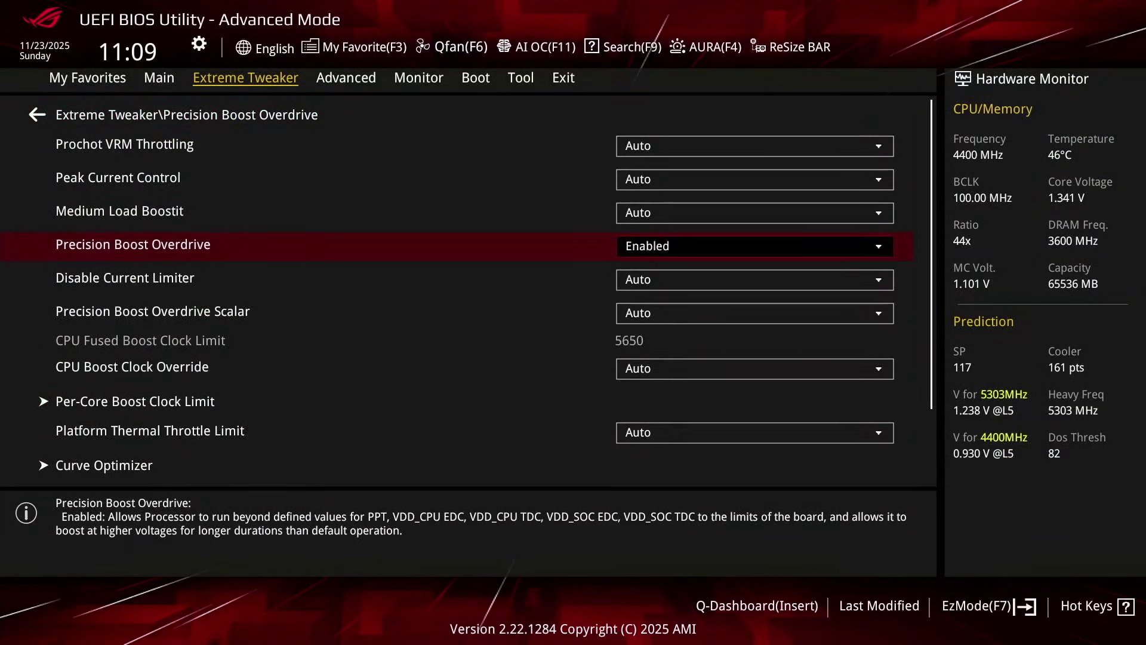
key("F10")
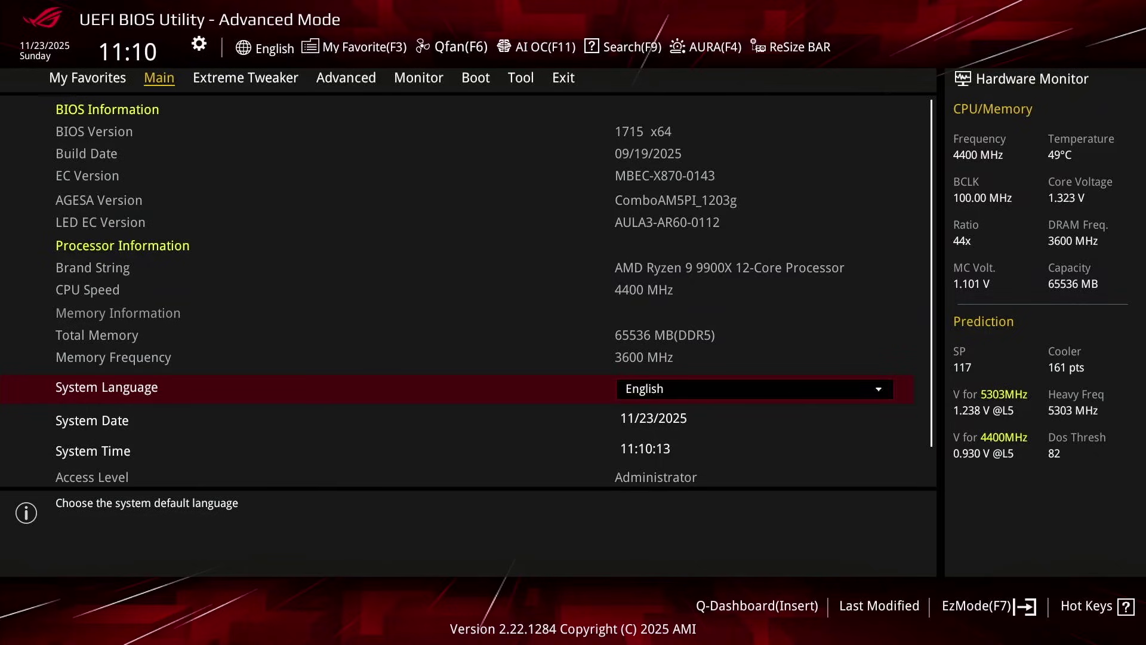
- Set the Ai Overclock Tuner to DOCP Tweaked in the Extreme Tweaker settings
key("Right")
key("Return")
key("Down")
key("Down")
key("Down")
key("Down")
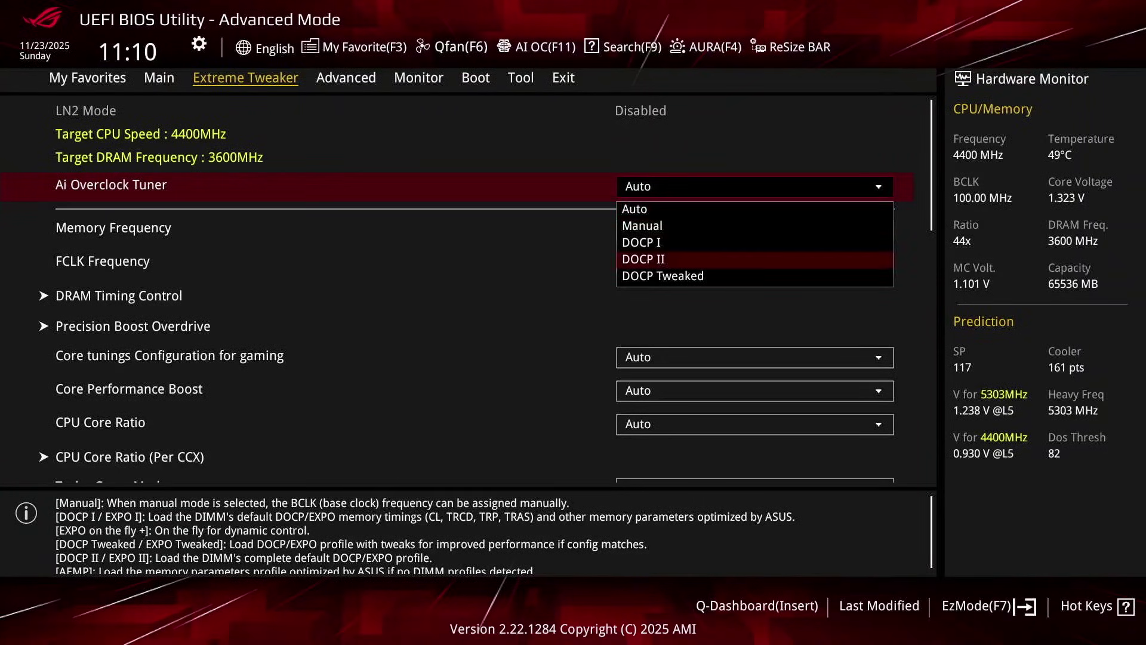
key("Return")
- Set the Memory Frequency to DDR5-5800MHz for the DOCP Tweaked profile
key("Down")
key("Down")
key("Down")
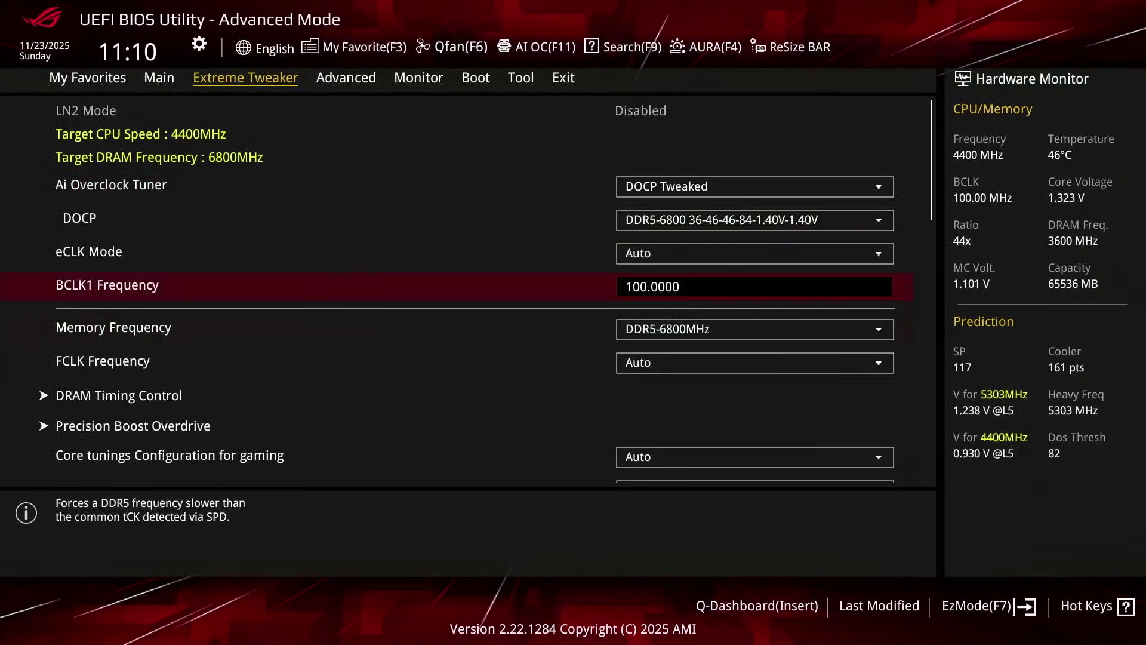
key("Down")
key("Return")
key("Up")
key("Up")
key("Up")
key("Up")
key("Up")
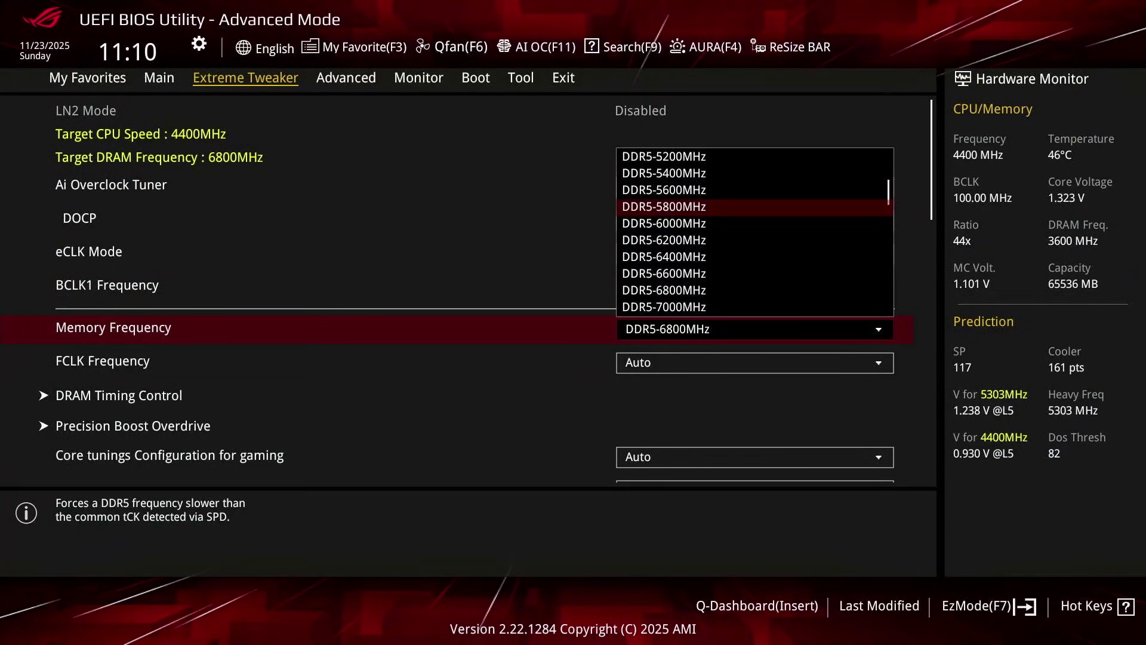
key("Return")
- Change Precision Boost Overdrive from its own settings page to Enabled and start saving the BIOS changes
key("Down")
key("Down")
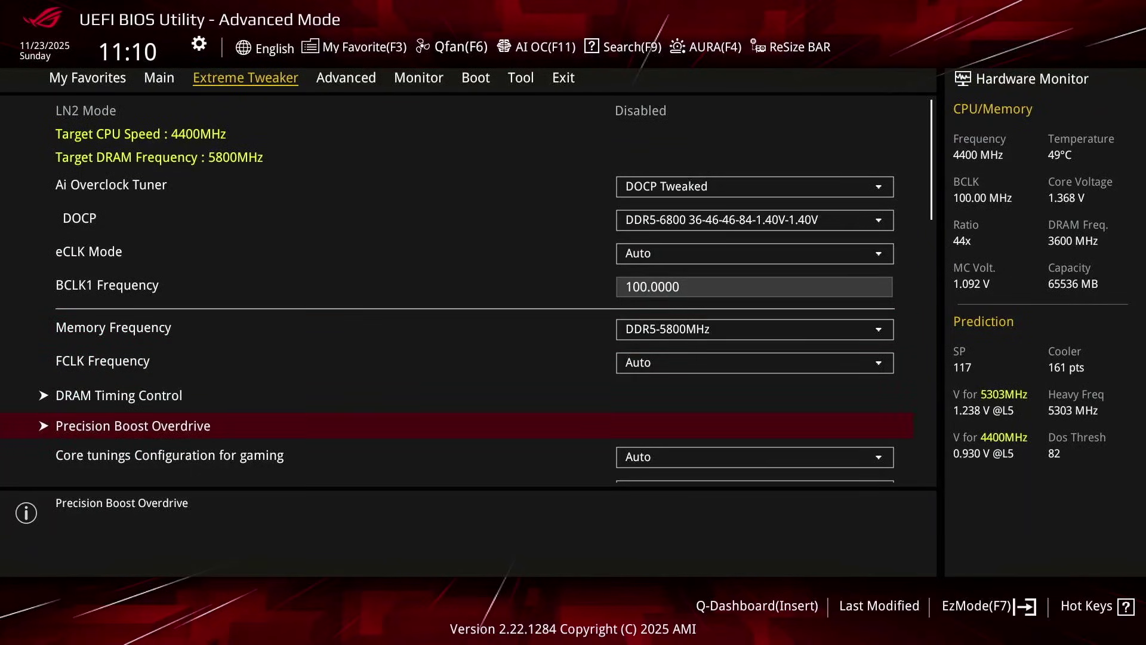
key("Return")
key("Down")
key("Down")
key("Down")
key("Return")
key("Down")
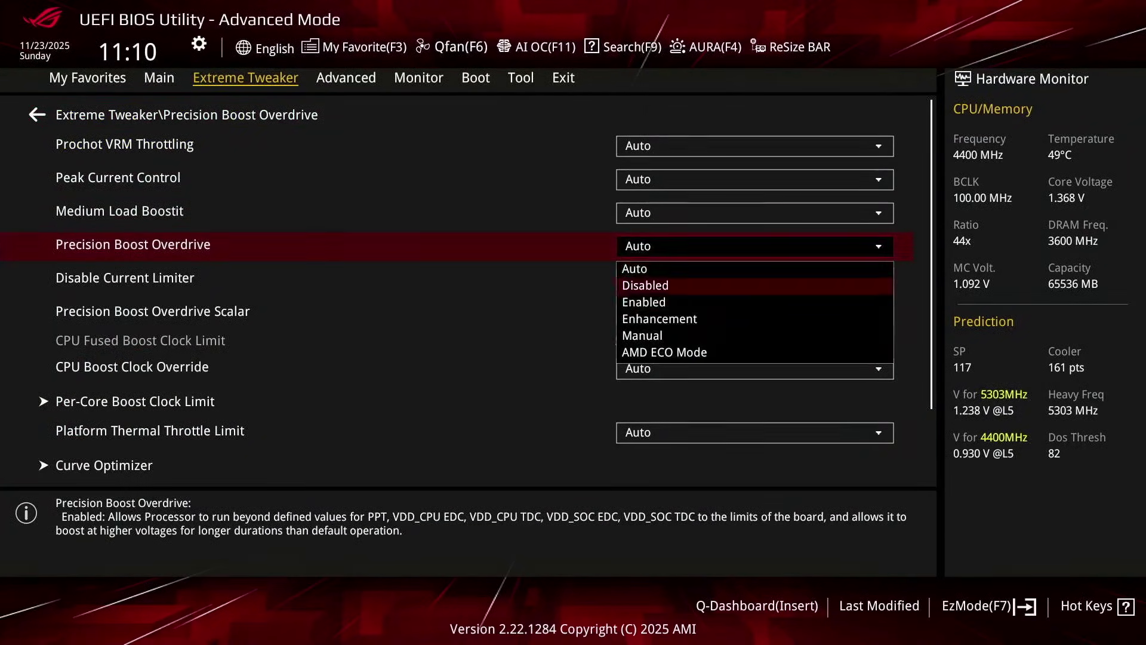
key("Down")
key("Return")
key("F10")
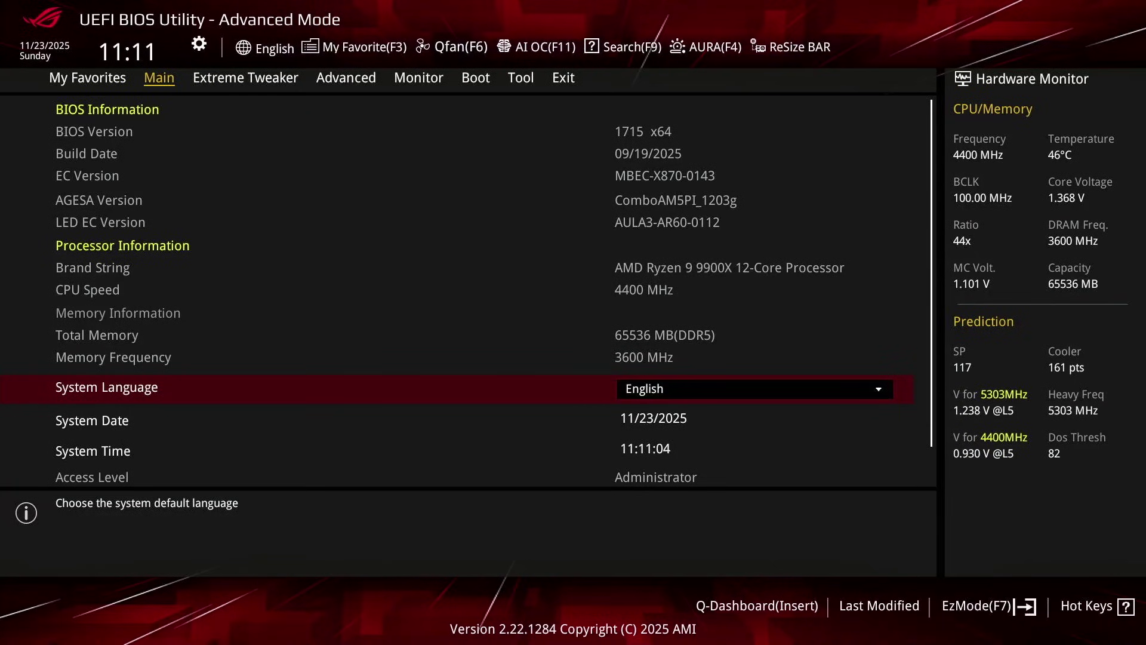
- Open the Memory Presets list within the DRAM Timing Control settings of Extreme Tweaker
key("Right")
key("Down")
key("Down")
key("Down")
key("Return")
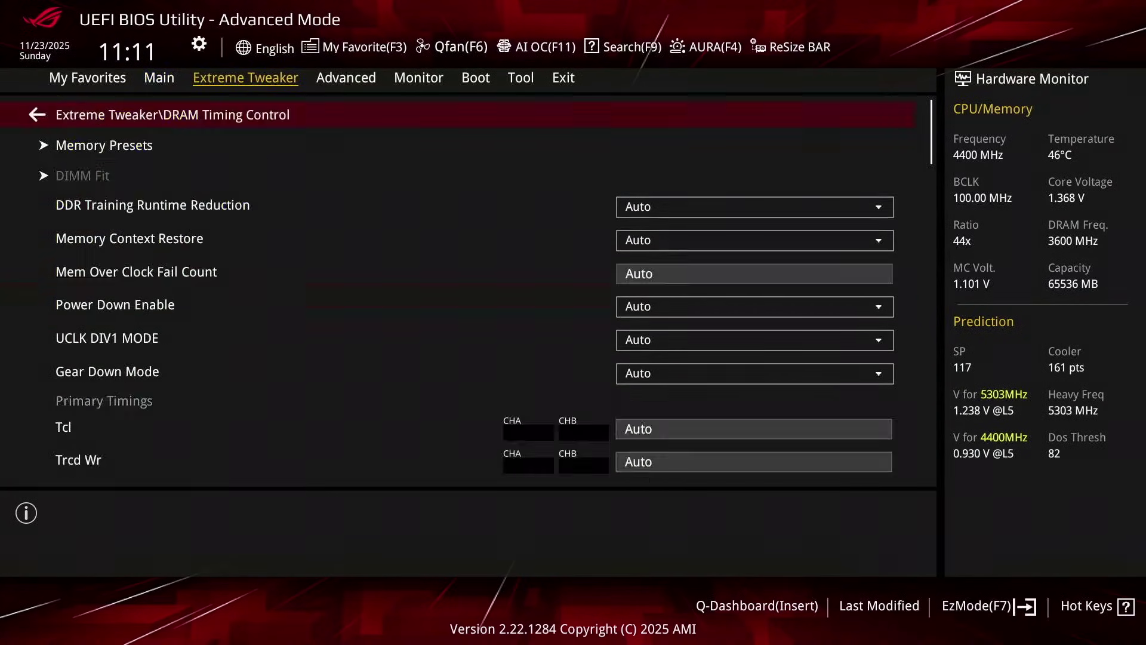
key("Down")
key("Return")
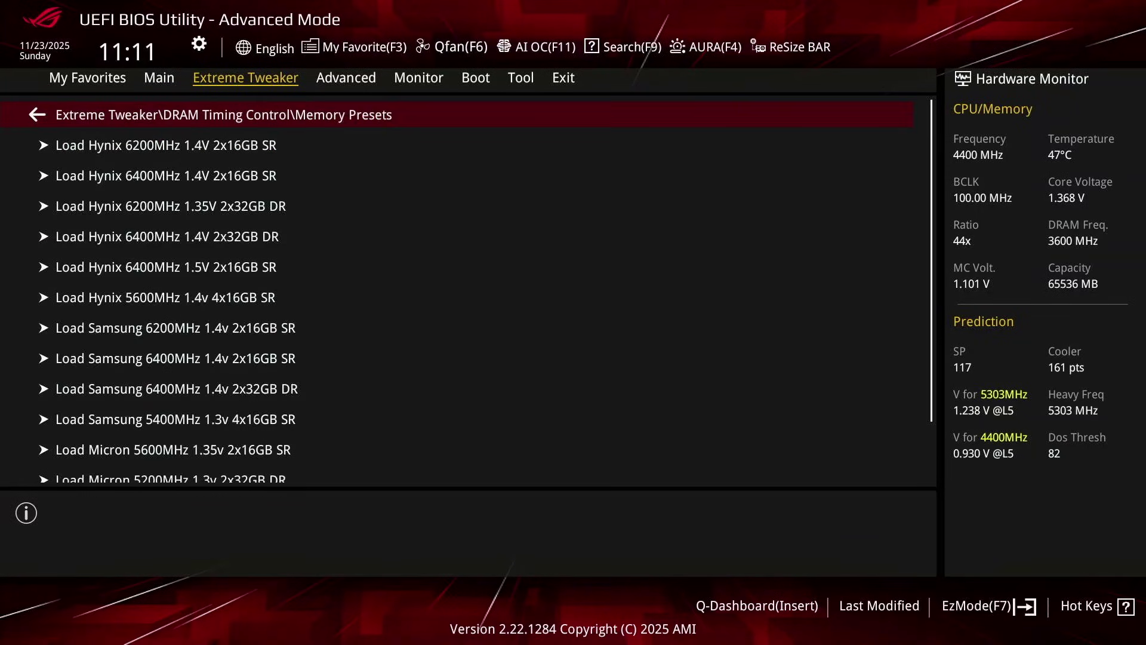
- Review the available Hynix, Samsung and Micron memory presets for their speed, voltage and module configuration
key("Down")
key("Down")
key("Down")
key("Down")
key("Down")
key("Down")
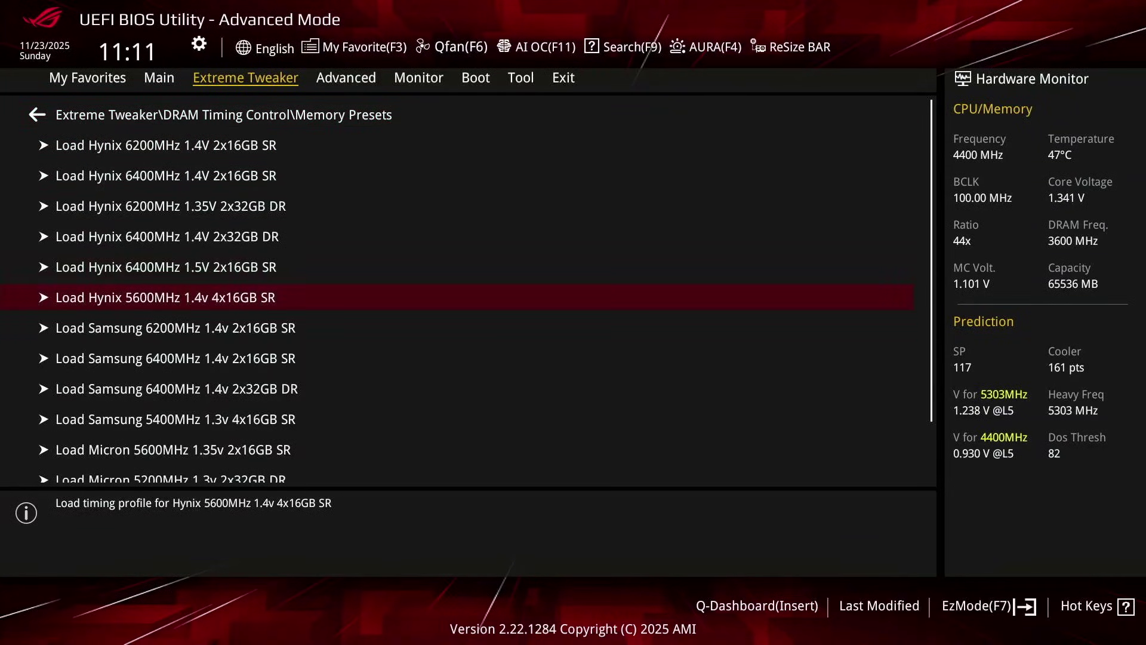
key("Down")
key("Down")
key("Down")
key("Down")
key("Down")
key("Down")
key("Down")
key("Down")
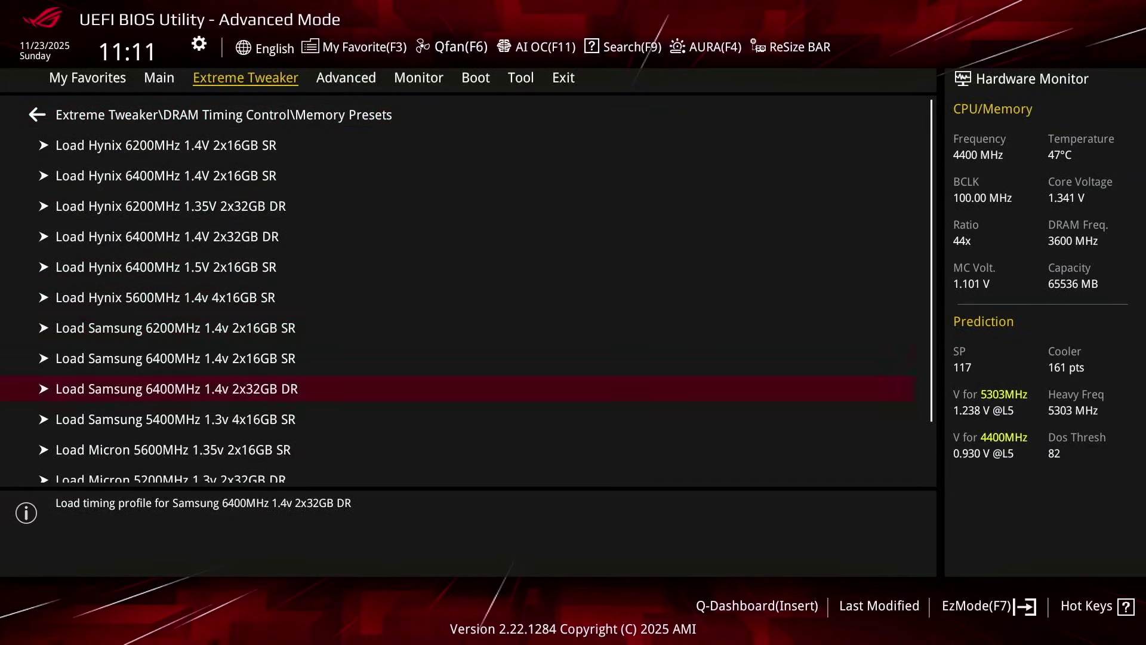
key("Up")
key("Up")
key("Up")
key("Up")
key("Up")
key("Up")
key("Up")
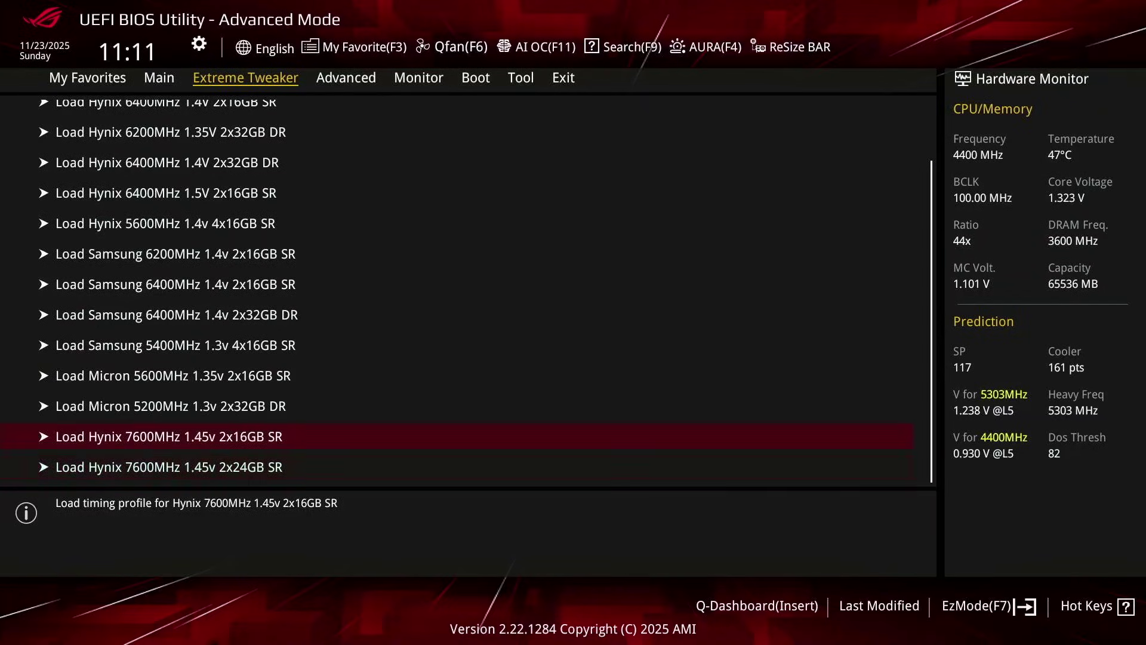
key("Up")
key("Return")
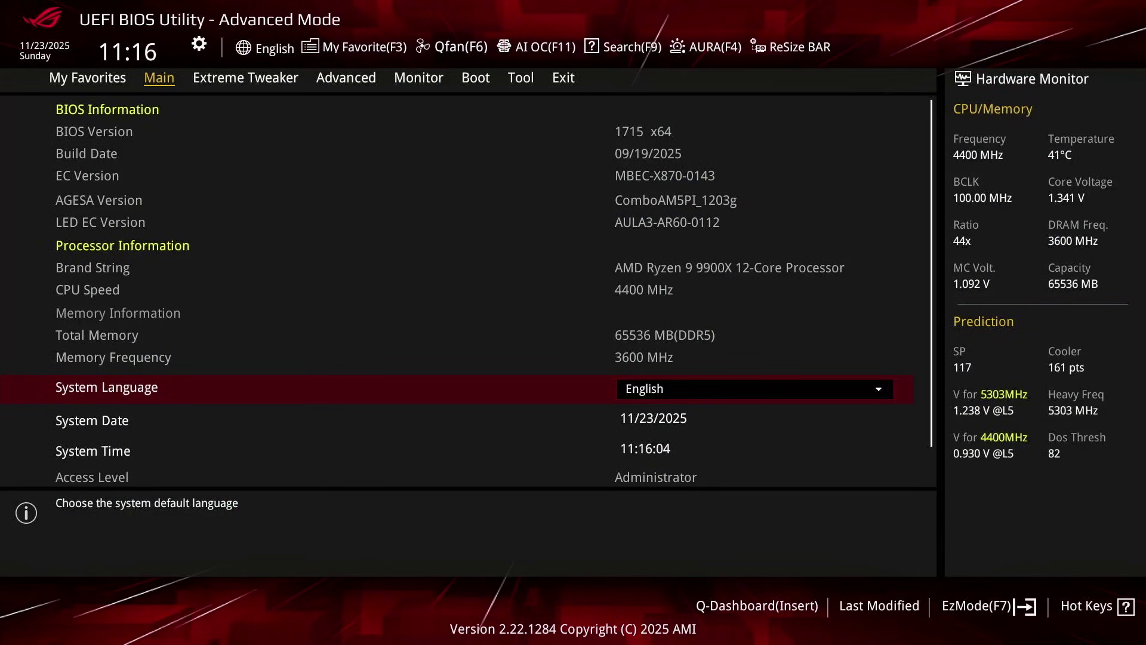
- Select DOCP Tweaked as the Ai Overclock Tuner mode in the Extreme Tweaker settings
key("Right")
key("Return")
key("Down")
key("Down")
key("Down")
key("Down")
key("Return")
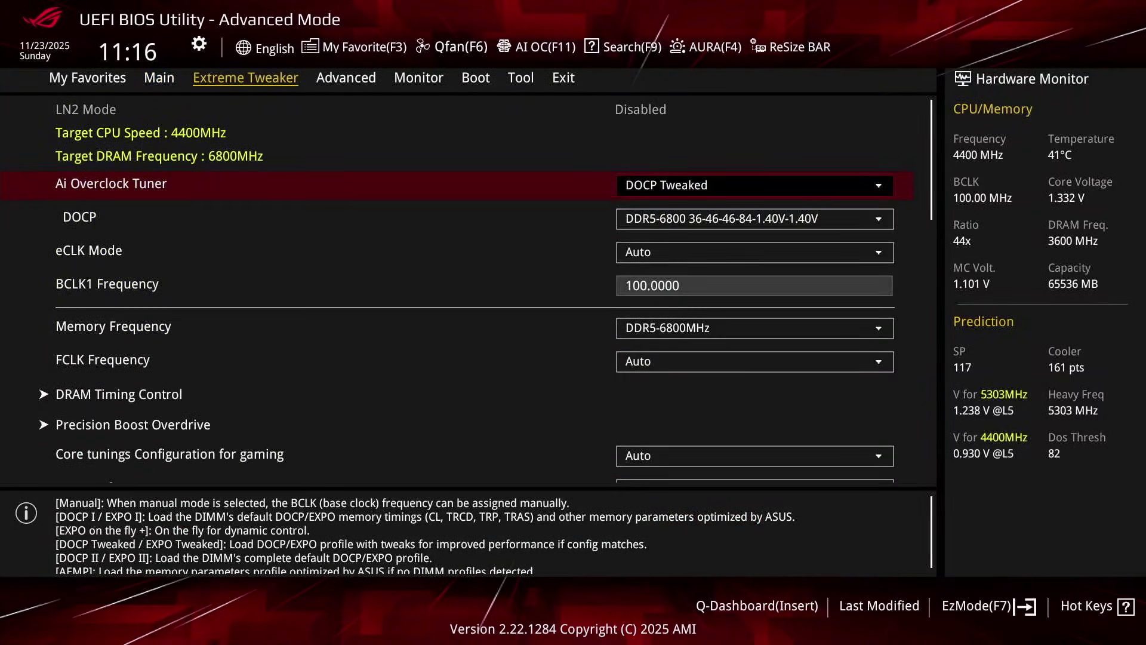
- Lower the Memory Frequency to DDR5-5800MHz, keeping the DOCP Tweaked profile
key("Down")
key("Down")
key("Down")
key("Down")
key("Return")
key("Up")
key("Up")
key("Up")
key("Up")
key("Up")
key("Return")
- Load the Hynix 5600MHz 1.4v 4x16GB SR memory preset from DRAM Timing Control and return to the main Extreme Tweaker settings
key("Down")
key("Down")
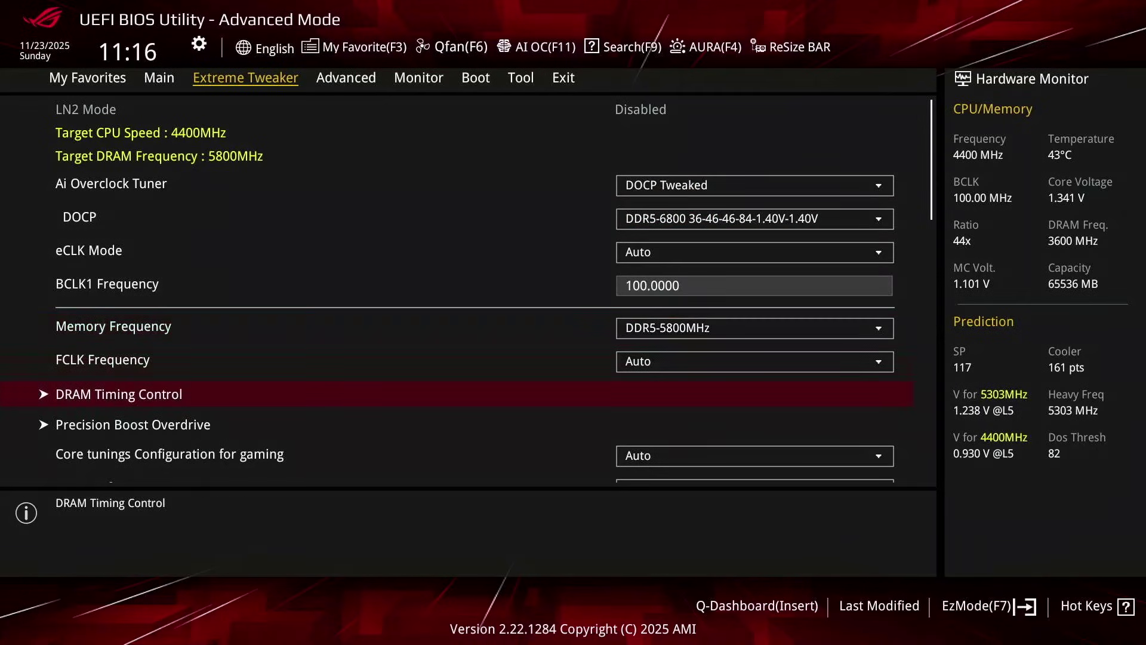
key("Return")
key("Down")
key("Return")
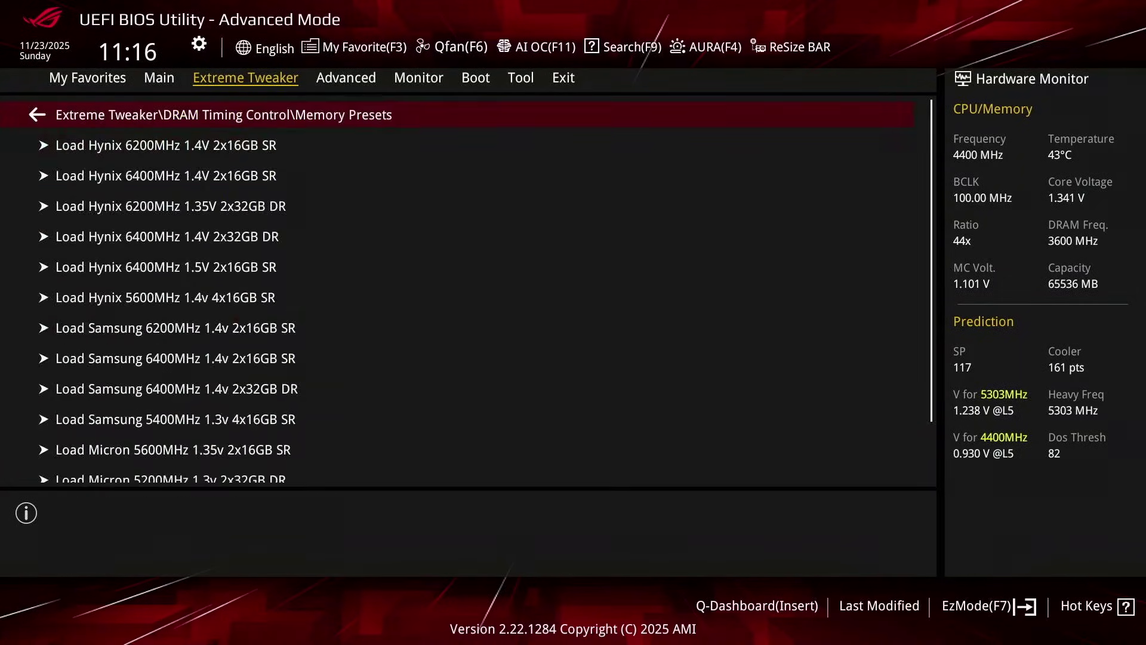
key("Down")
key("Down")
key("Down")
key("Down")
key("Down")
key("Return")
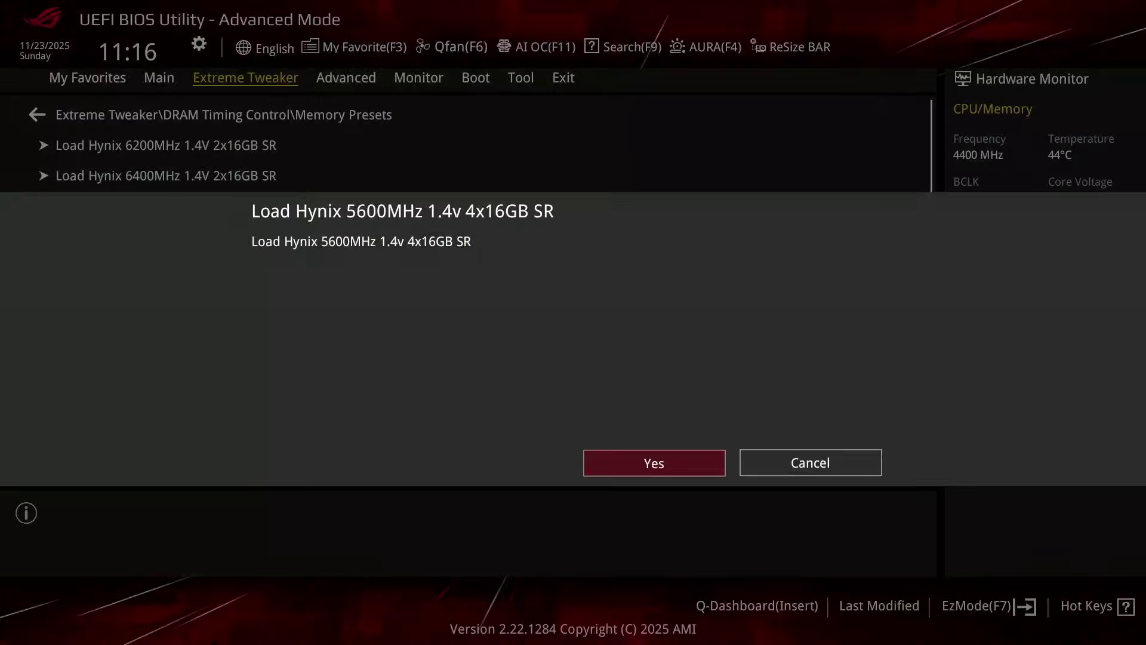
key("Return")
key("Up")
key("Up")
key("Up")
key("Up")
key("Up")
key("Up")
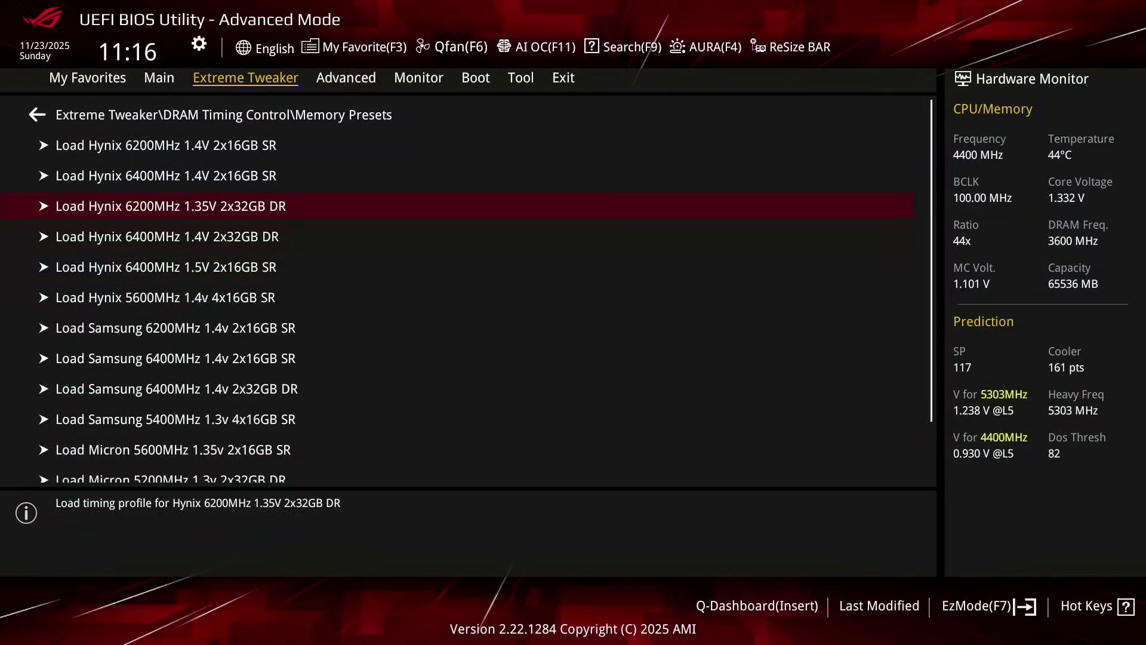
key("Return")
key("Up")
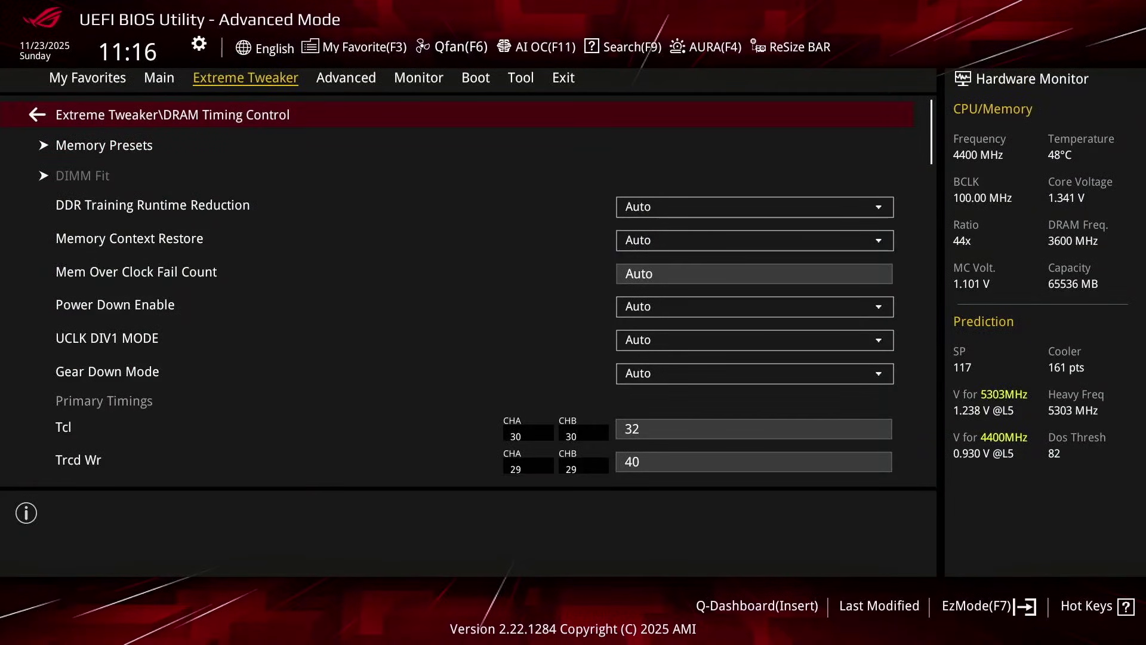
key("Return")
- Enable Precision Boost Overdrive on its settings page and start saving the BIOS configuration
key("Down")
key("Return")
key("Down")
key("Down")
key("Down")
key("Down")
key("Return")
key("Down")
key("Down")
key("Return")
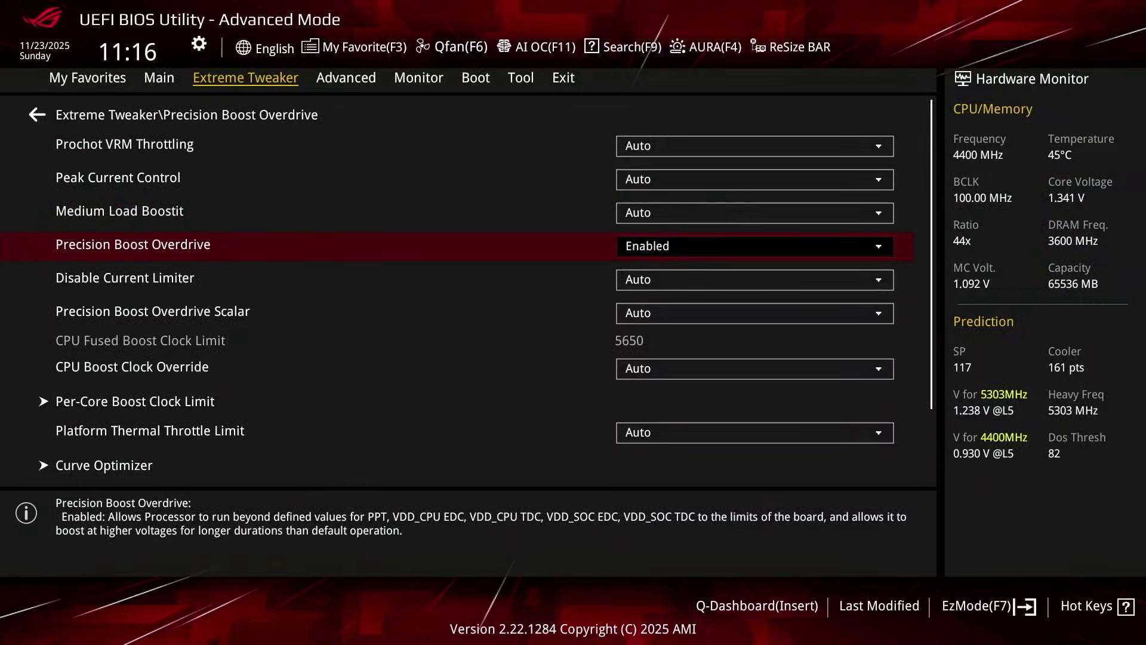
key("F10")
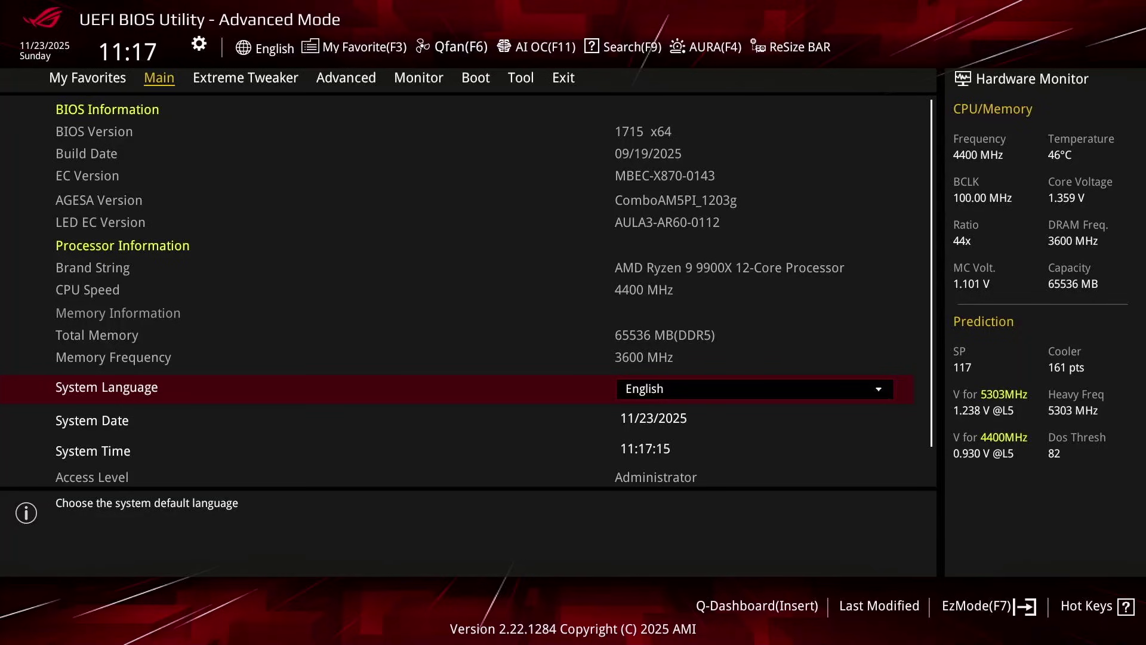
- Set UCLK DIV1 MODE to UCLK=MEMCLK/2 in the DRAM Timing Control settings of Extreme Tweaker
key("Right")
key("Down")
key("Down")
key("Down")
key("Return")
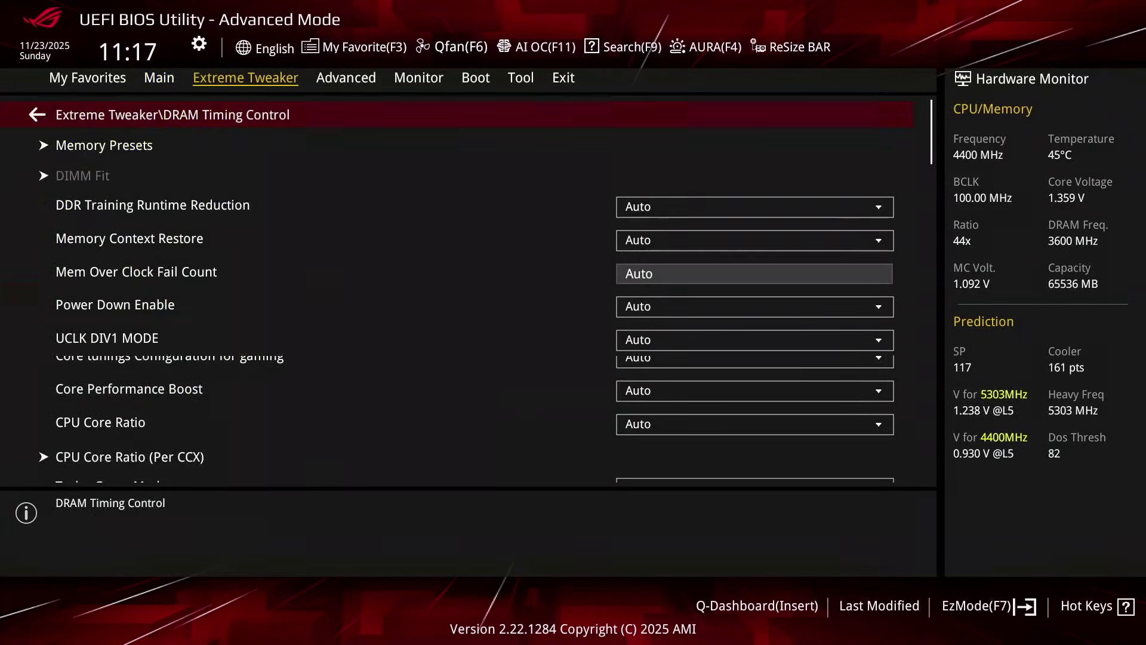
key("Down")
key("Down")
key("Down")
key("Down")
key("Down")
key("Down")
key("Return")
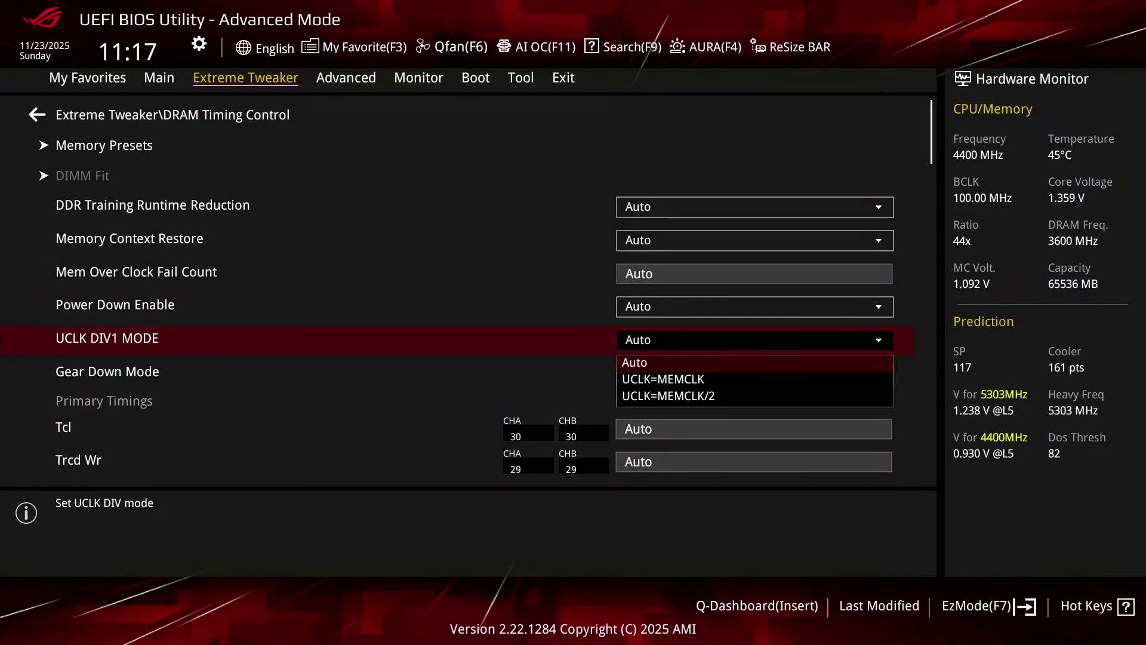
key("Down")
key("Down")
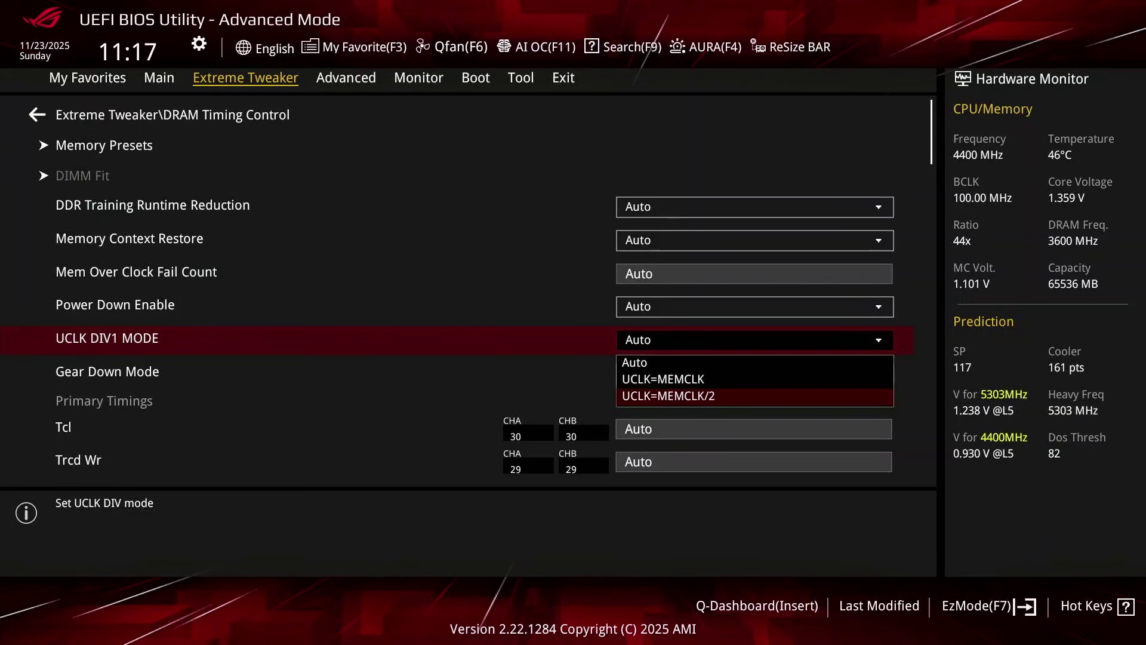
key("Return")
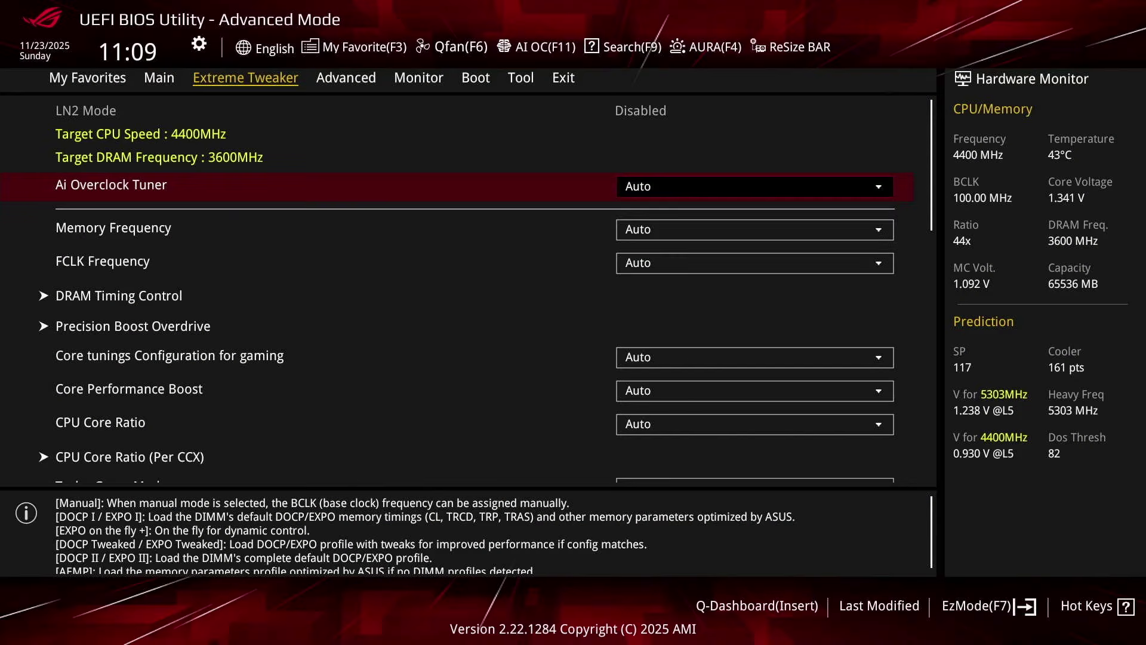
- Set the Ai Overclock Tuner to DOCP II in the Extreme Tweaker settings
key("Return")
key("Down")
key("Down")
key("Down")
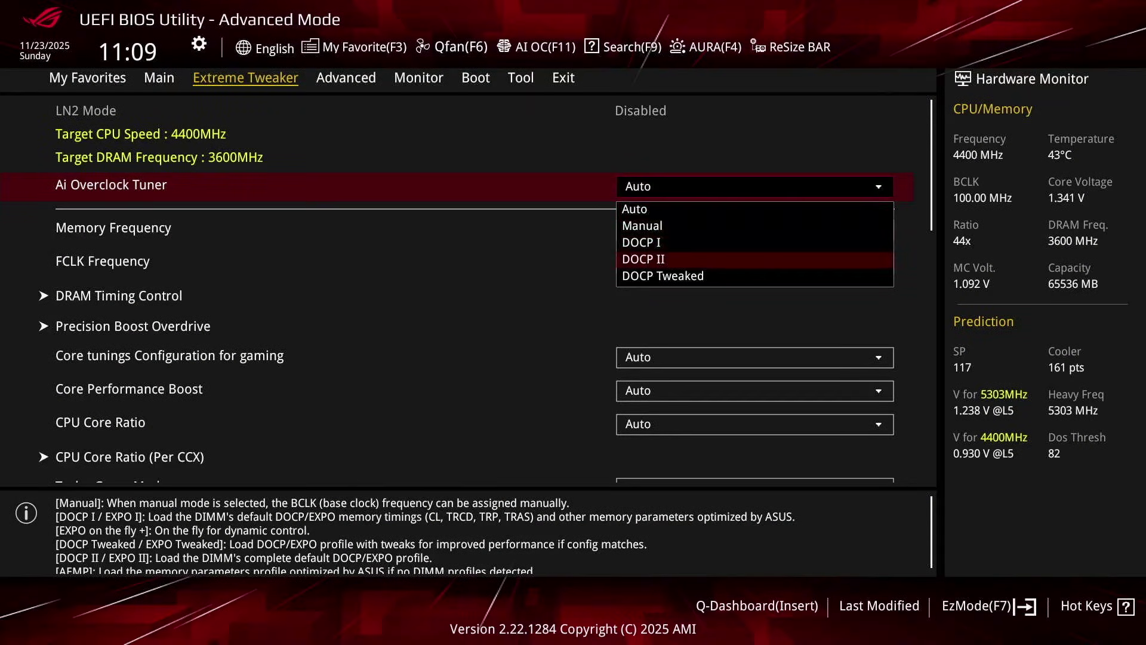
key("Return")
- Pick a lower Memory Frequency to use with the DOCP II profile
key("Down")
key("Down")
key("Down")
key("Down")
key("Return")
key("Down")
key("Up")
key("Up")
key("Up")
key("Up")
key("Up")
key("Up")
key("Return")
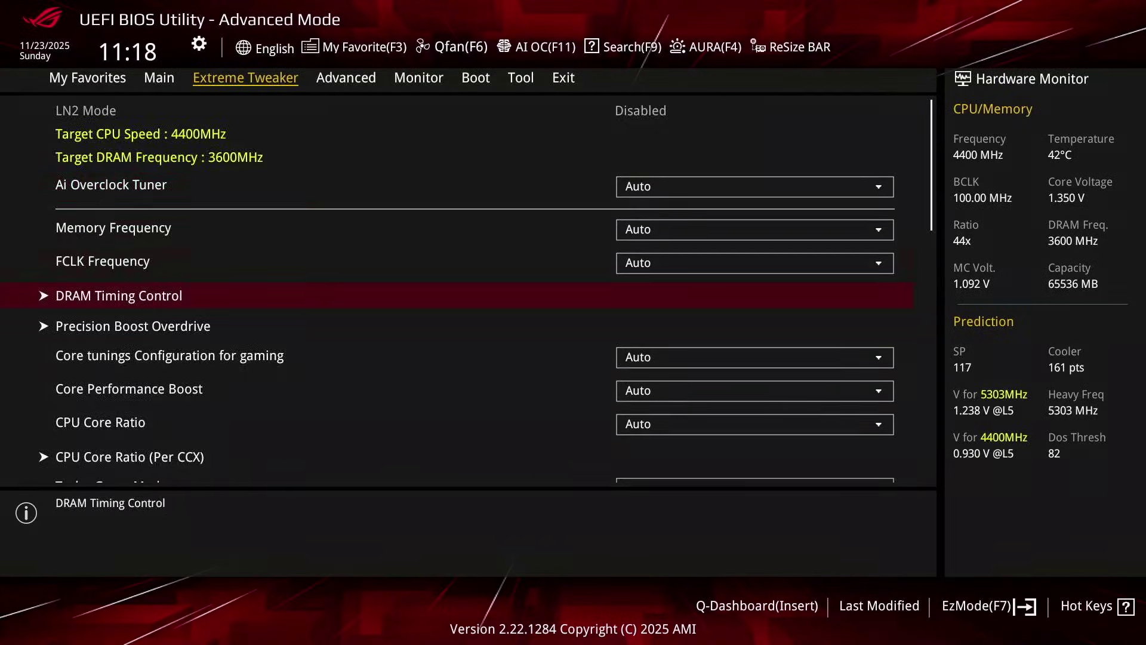
- Set Bank Swap Mode to Disabled near the end of the DRAM Timing Control settings
key("Return")
key("Down")
key("Down")
key("Down")
key("Down")
key("Down")
key("Down")
key("Down")
key("Down")
key("Down")
key("Down")
key("Down")
key("Down")
key("Down")
key("Down")
key("Down")
key("Down")
key("Down")
key("Down")
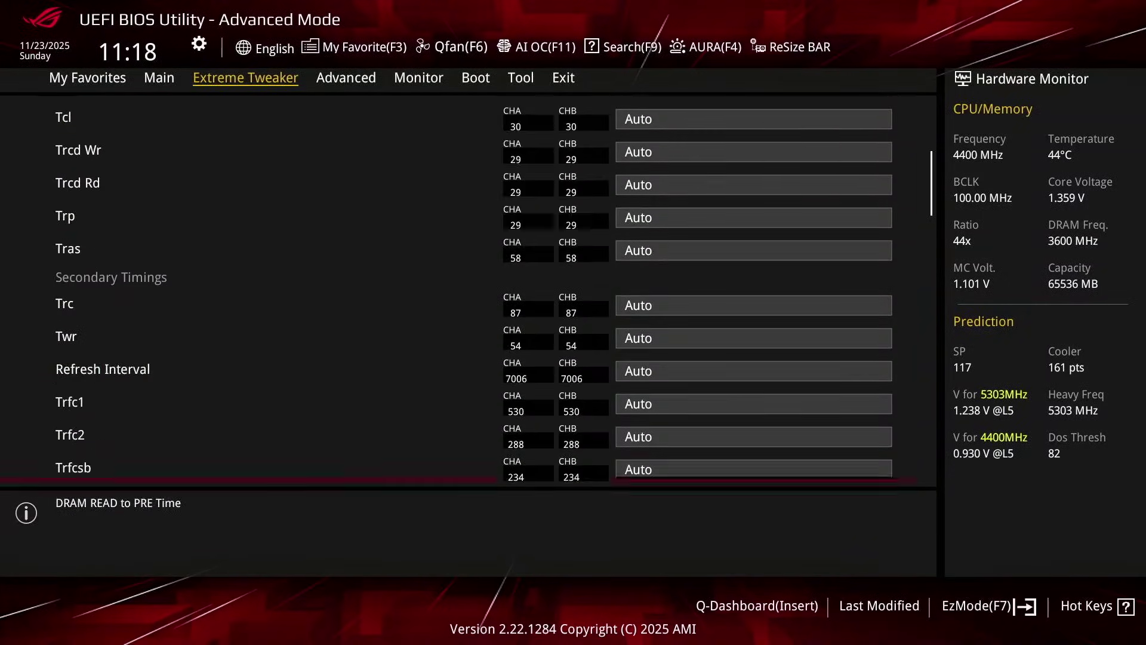
key("Down")
key("Down")
key("Down")
key("Down")
key("Down")
key("Down")
key("Down")
key("Down")
key("Down")
key("Down")
key("Down")
key("Down")
key("Down")
key("Down")
key("Down")
key("Down")
key("Down")
key("Down")
key("Down")
key("Down")
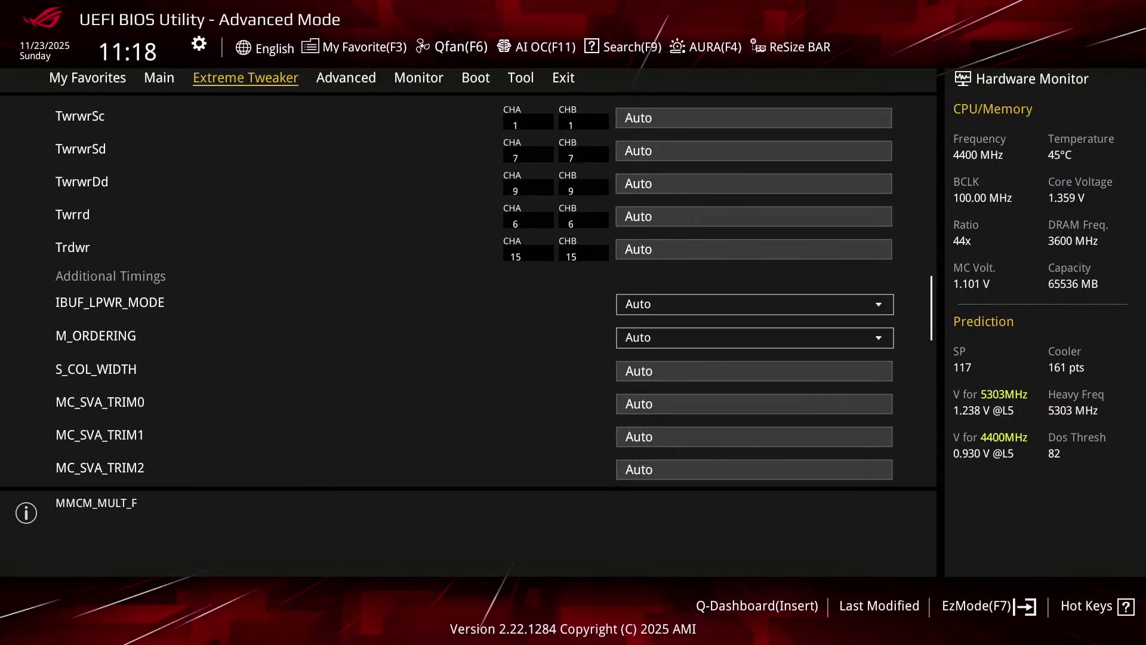
key("Down")
key("Down")
key("Down")
key("Down")
key("Down")
key("Down")
key("Down")
key("Down")
key("Down")
key("Down")
key("Down")
key("Down")
key("Down")
key("Down")
key("Down")
key("Down")
key("Down")
key("Down")
key("Down")
key("Down")
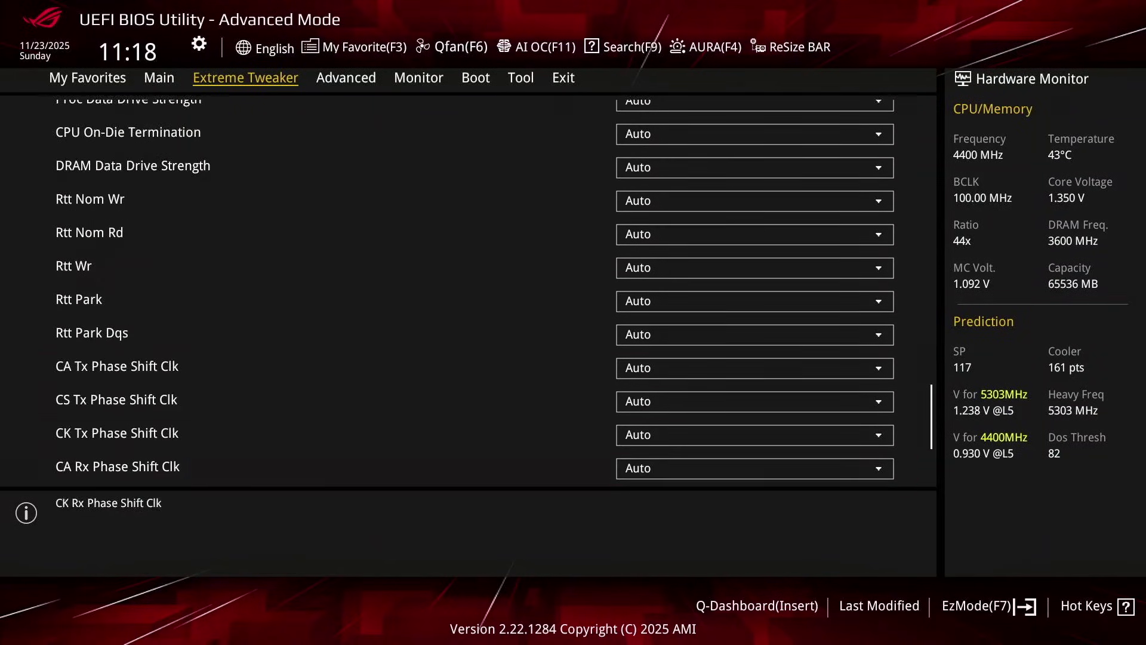
key("Down")
key("Down")
key("Down")
key("Down")
key("Up")
key("Return")
key("Down")
key("Return")
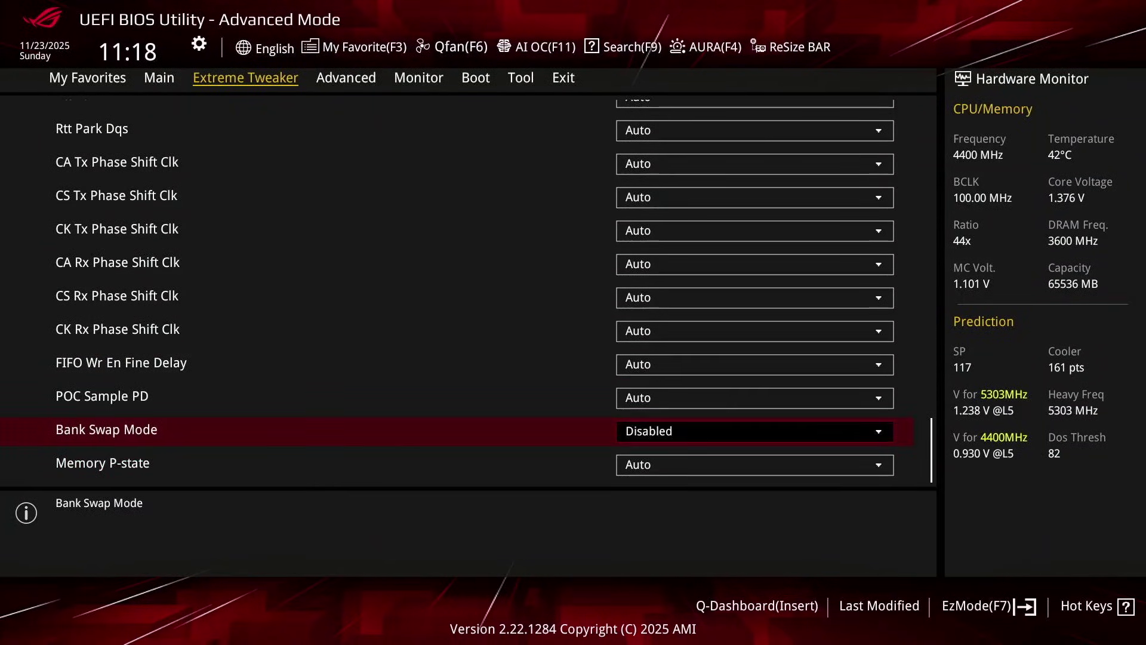
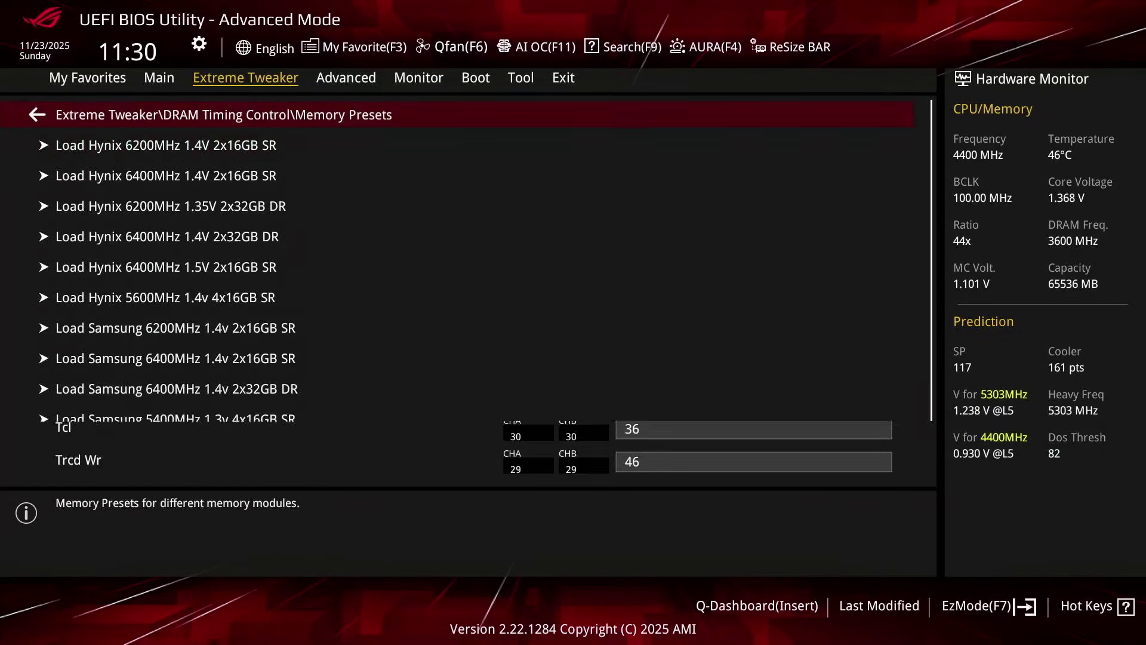
- Load the Hynix 5600MHz 1.4v 4x16GB SR timing preset and return to the DRAM Timing Control settings
key("Down")
key("Down")
key("Down")
key("Down")
key("Down")
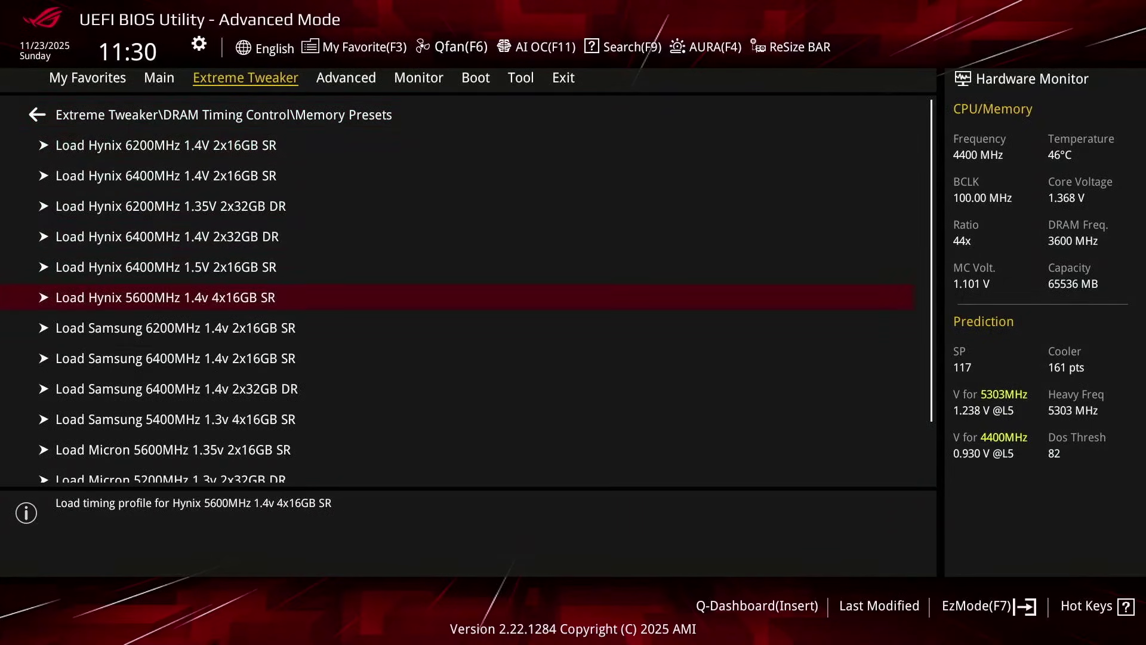
key("Return")
key("Escape")
key("Up")
key("Up")
key("Up")
key("Up")
key("Up")
key("Up")
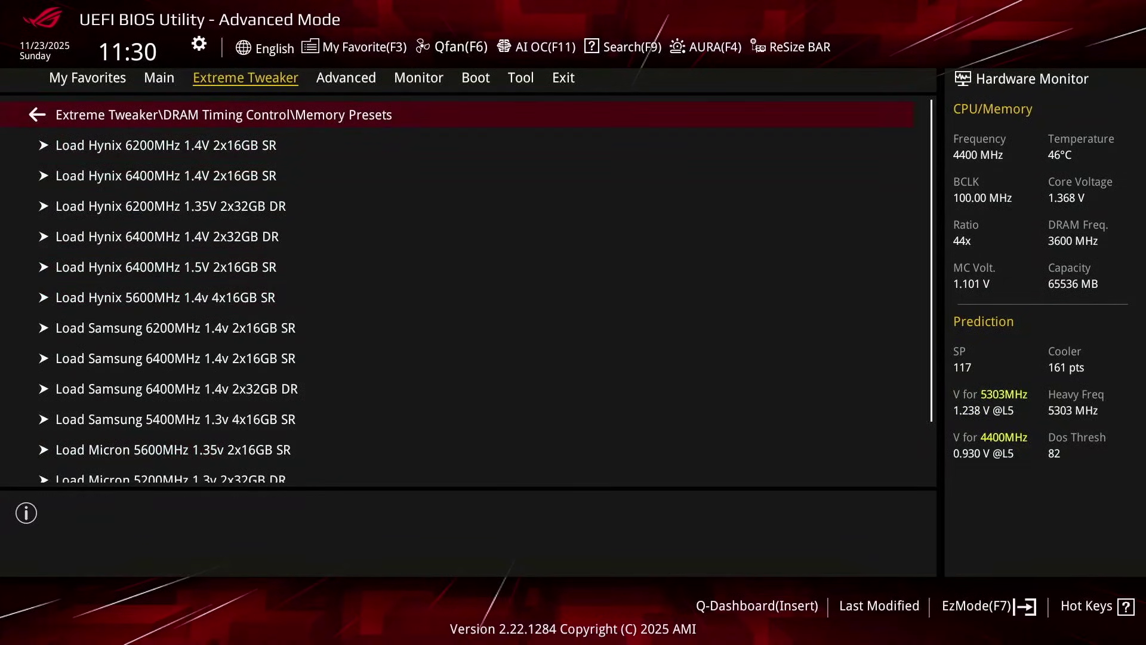
key("Return")
- Set the Refresh Interval to 65535 in the Secondary Timings
key("Down")
key("Down")
key("Down")
key("Down")
key("Down")
key("Down")
key("Down")
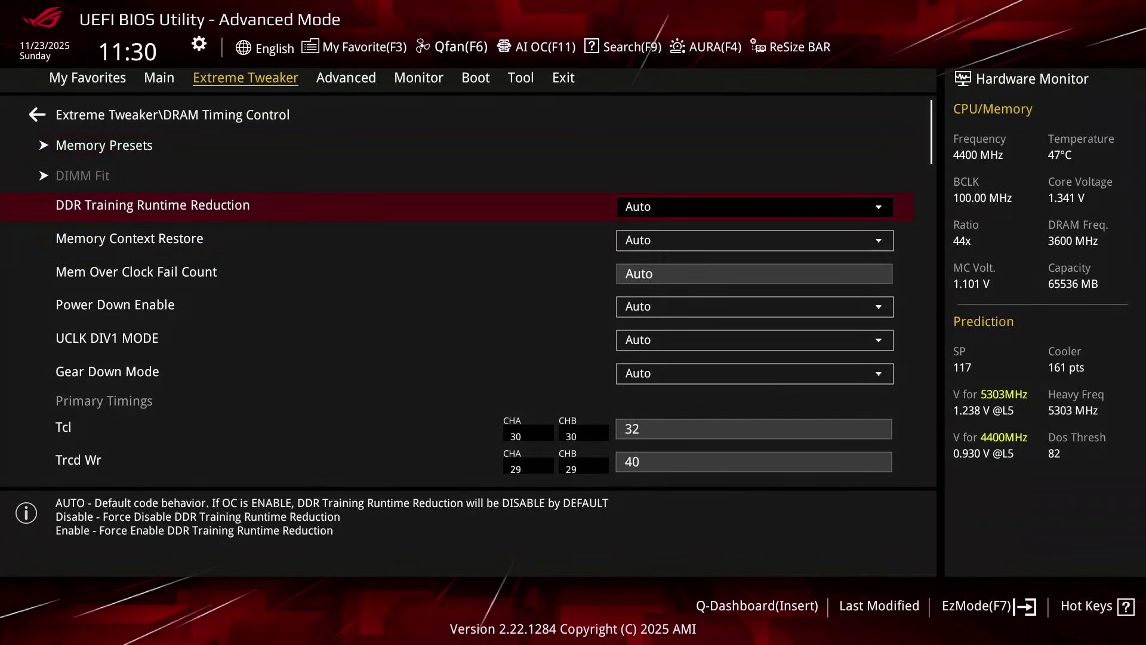
key("Down")
key("Down")
key("Down")
key("Down")
key("Down")
key("Down")
key("Down")
key("Down")
key("Down")
key("Down")
key("Down")
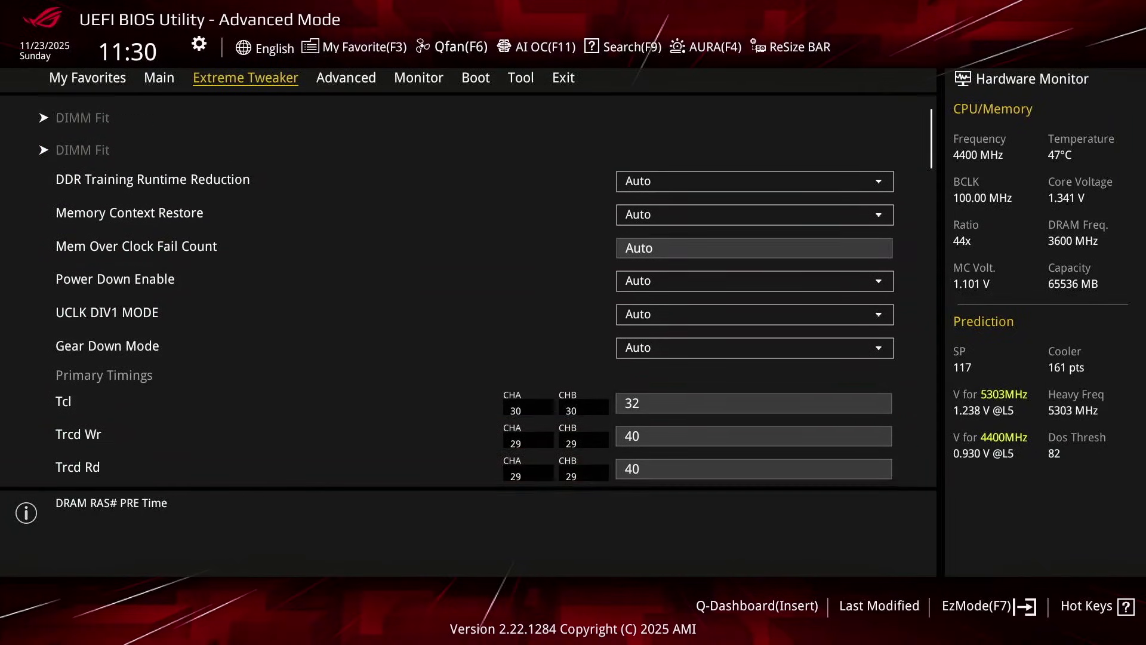
key("Up")
key("Up")
key("Up")
key("Up")
key("Up")
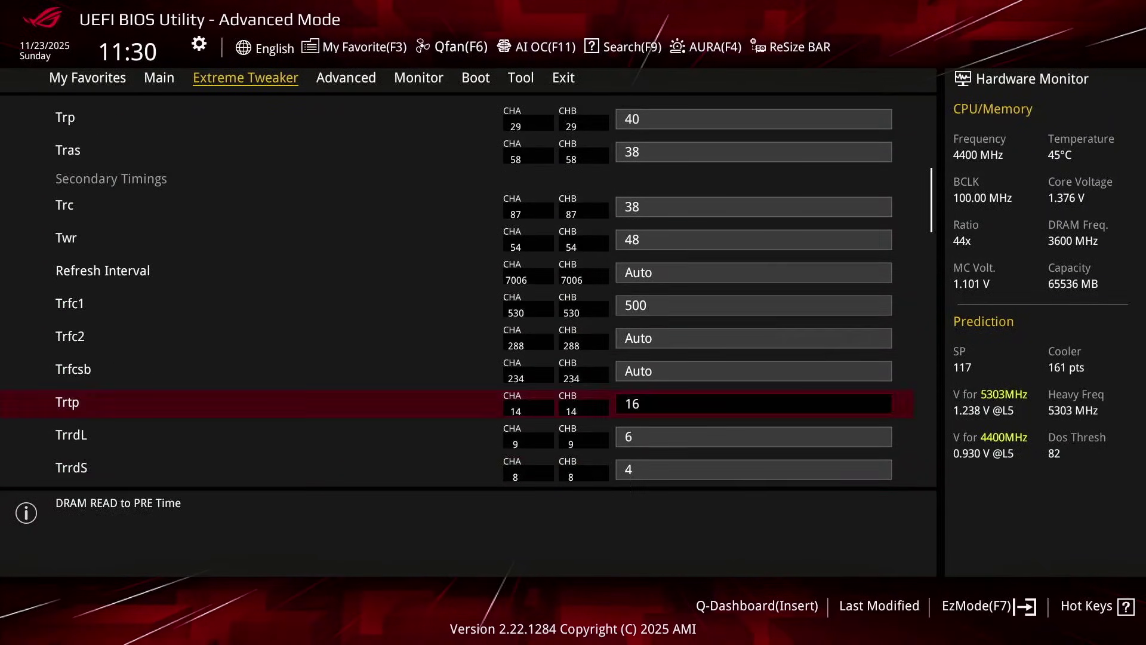
type("65535")
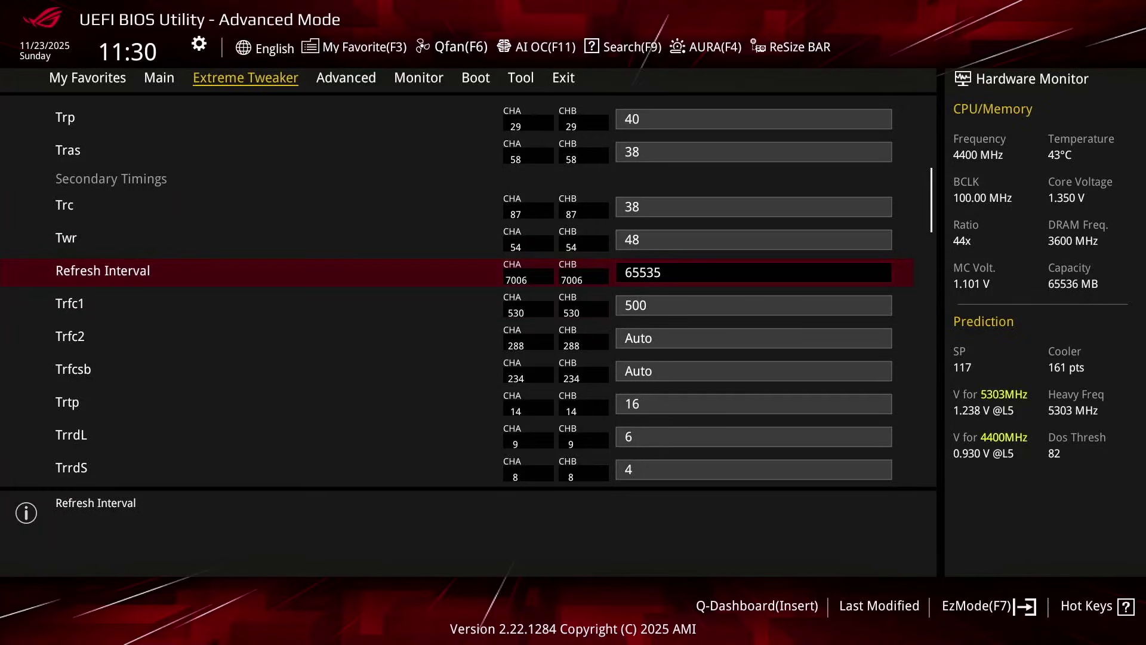
- Set the secondary timings Trfc1 to 400, Trfc2 to 350, Trfcsb to 325 and Trtp to 1
key("Down")
type("400")
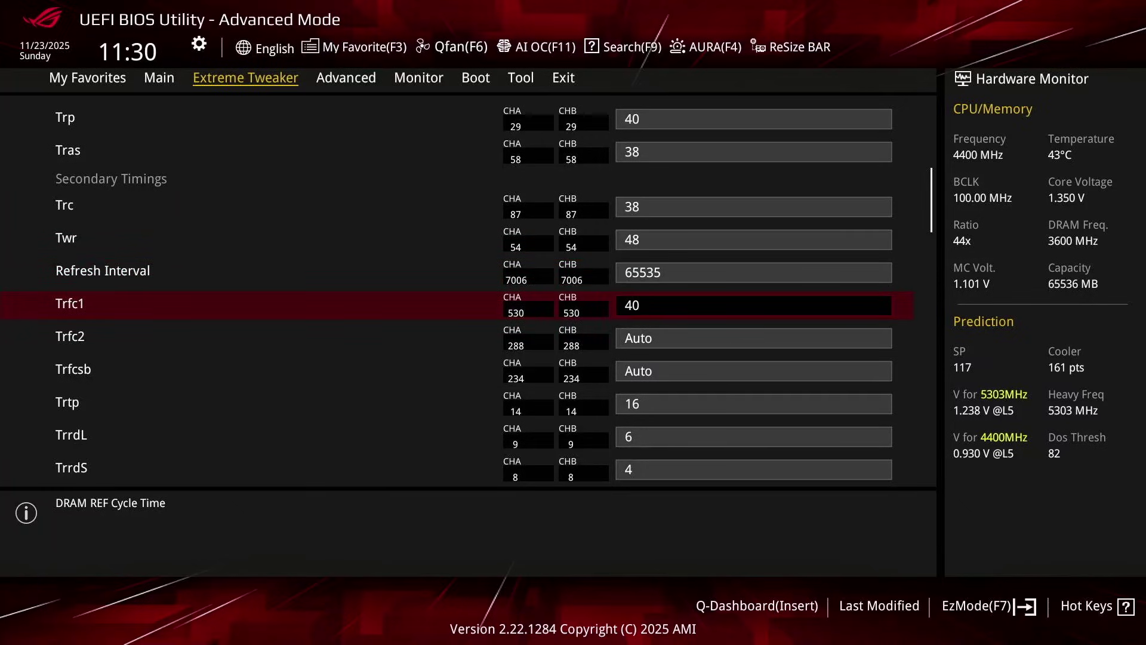
key("Down")
type("350")
key("Down")
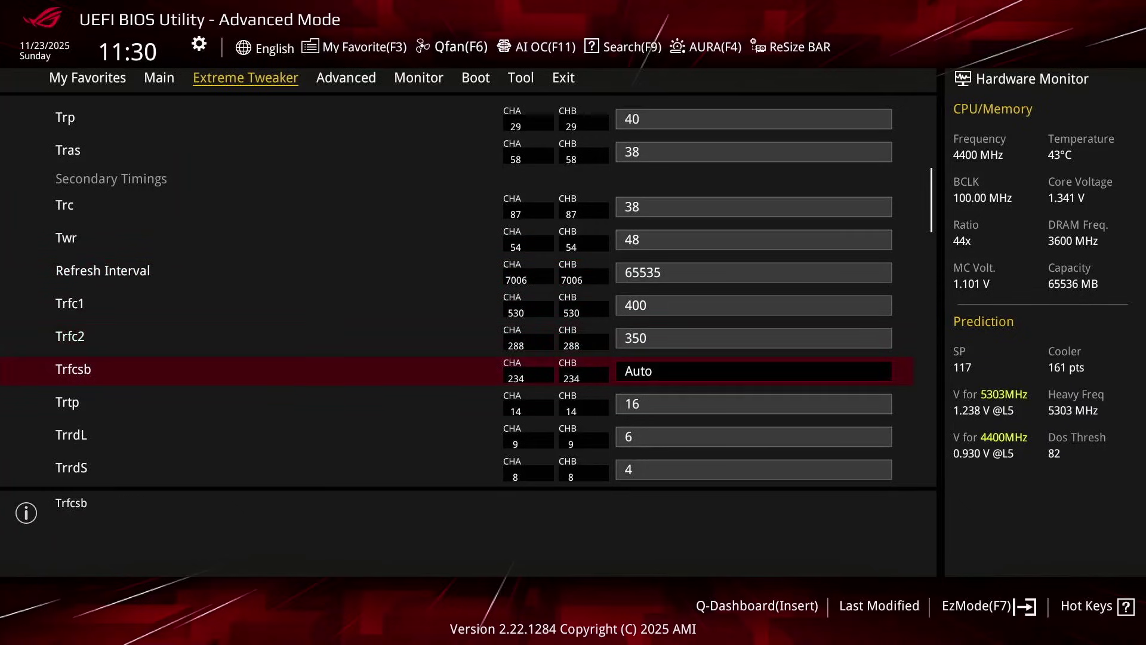
type("325")
key("Down")
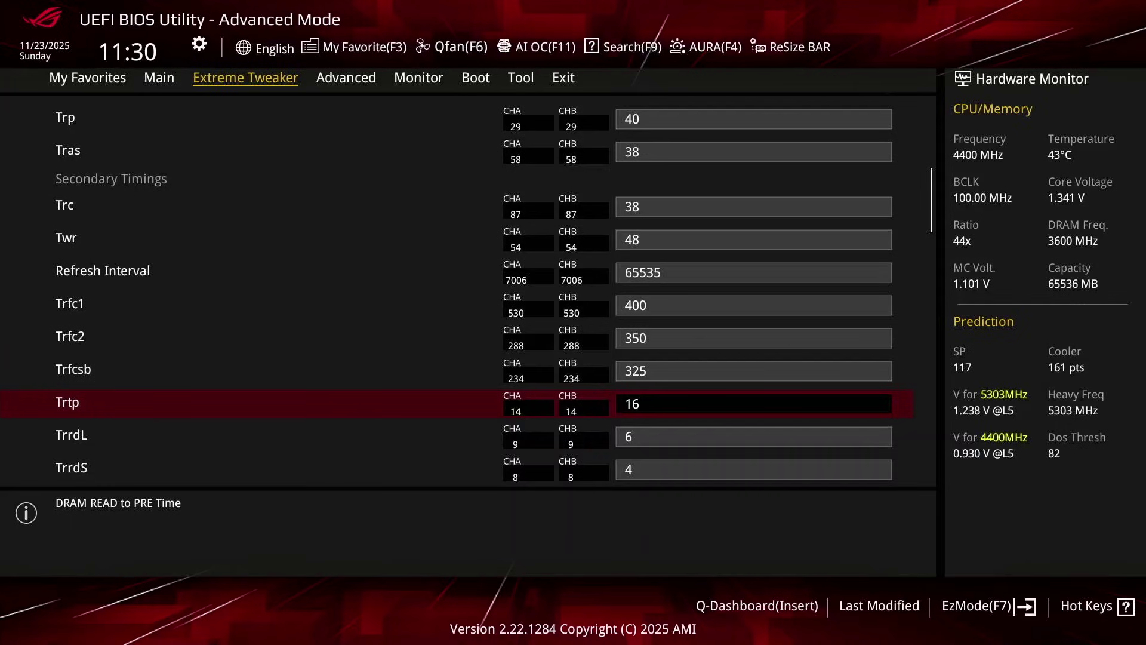
type("16")
key("BackSpace")
- Set both the TrdrdSd and Trdrddd timings to 6
key("Down")
key("Down")
key("Down")
key("Down")
key("Down")
key("Down")
key("Down")
key("Down")
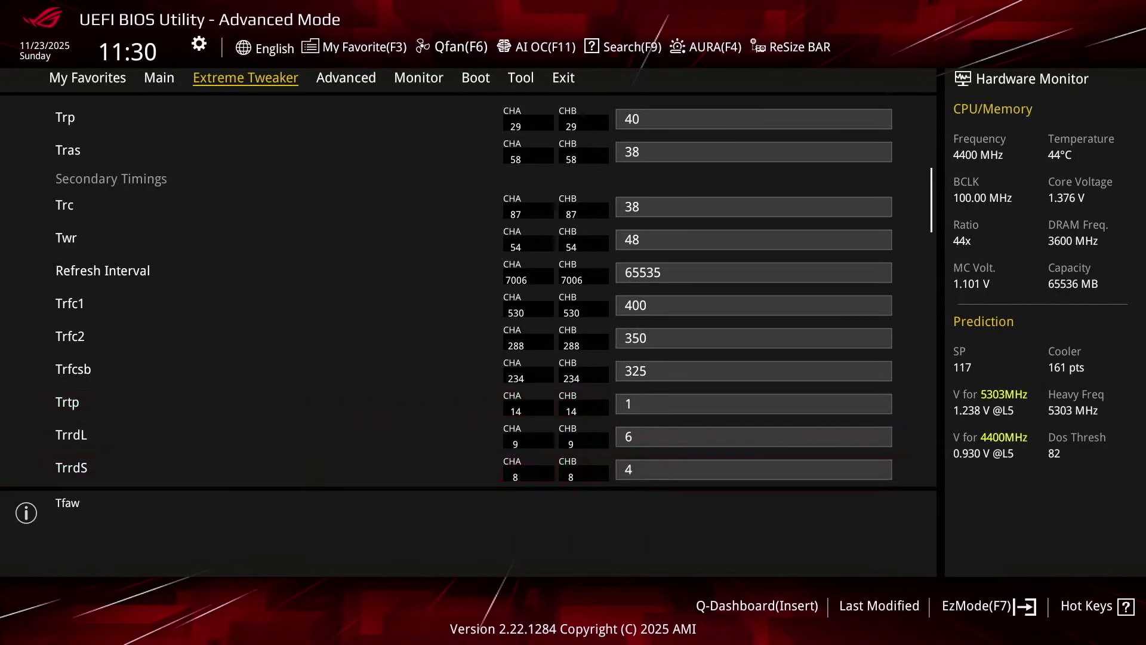
key("Down")
key("Down")
key("Down")
key("Down")
key("Down")
key("Down")
key("Down")
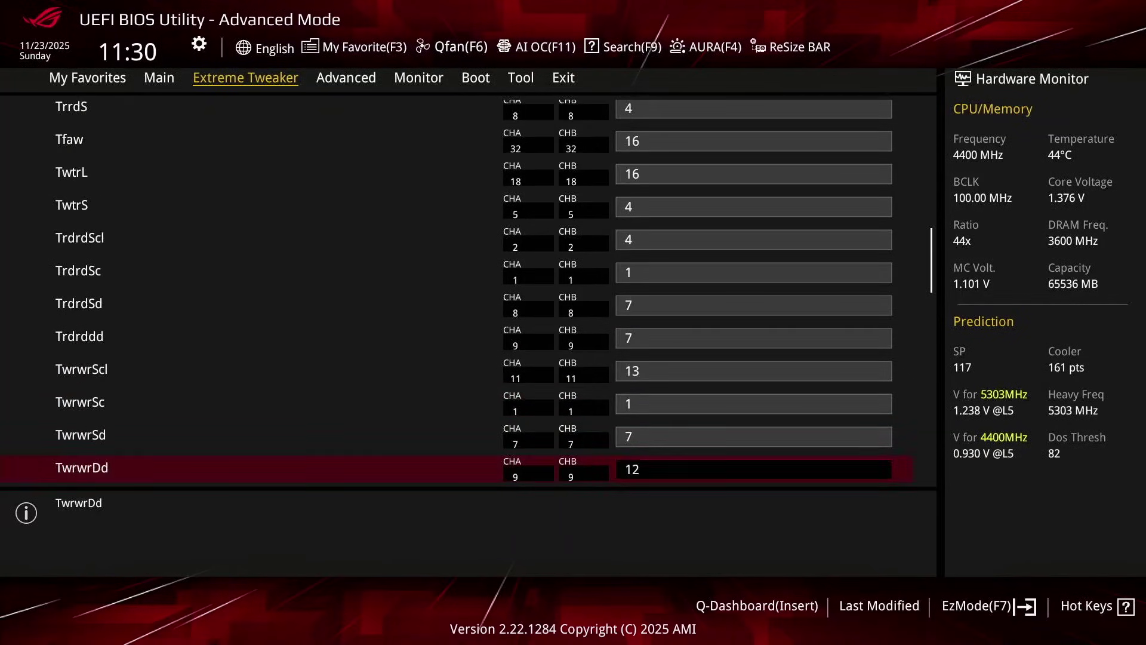
key("Up")
key("Up")
key("Up")
key("Up")
key("Up")
key("Up")
key("Up")
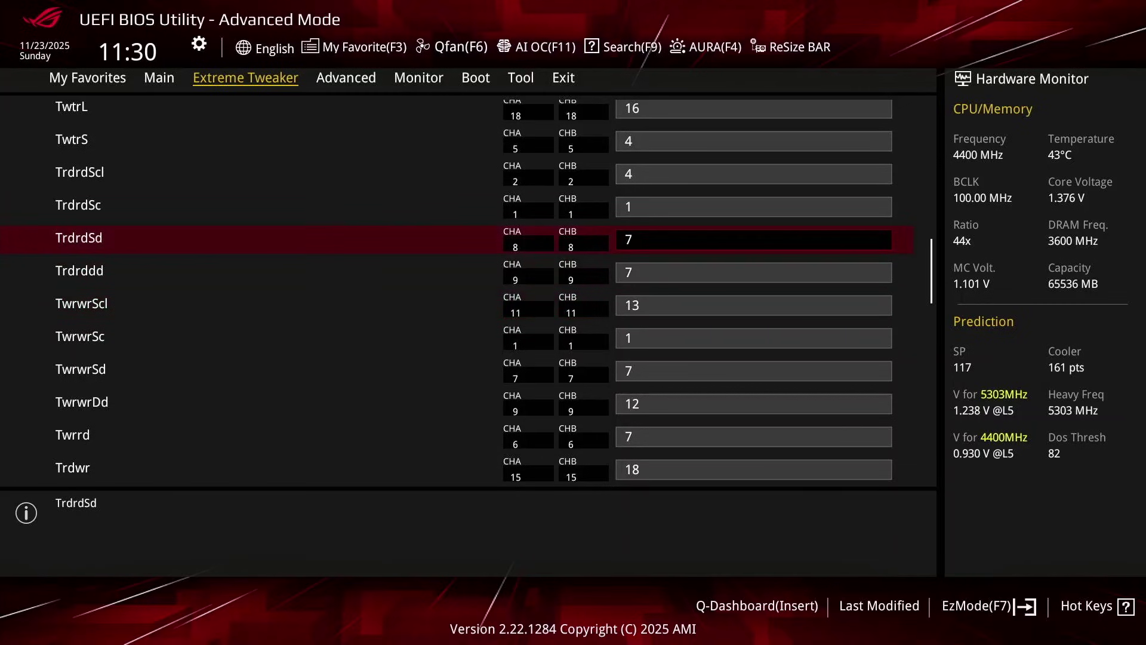
type("6")
key("Down")
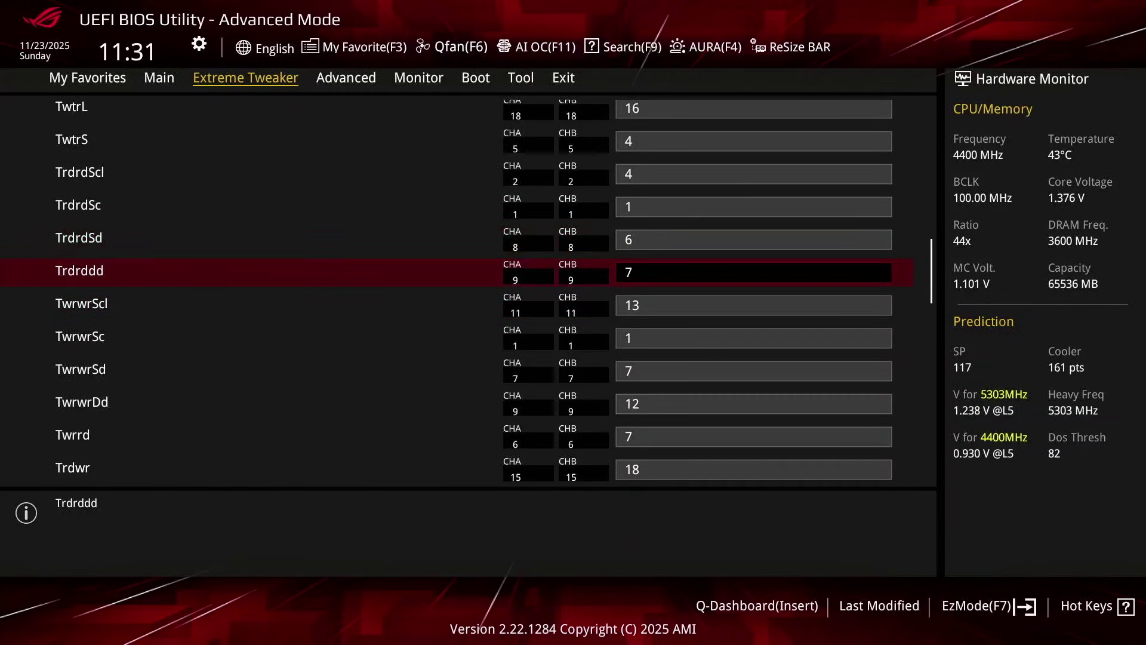
type("6")
key("Down")
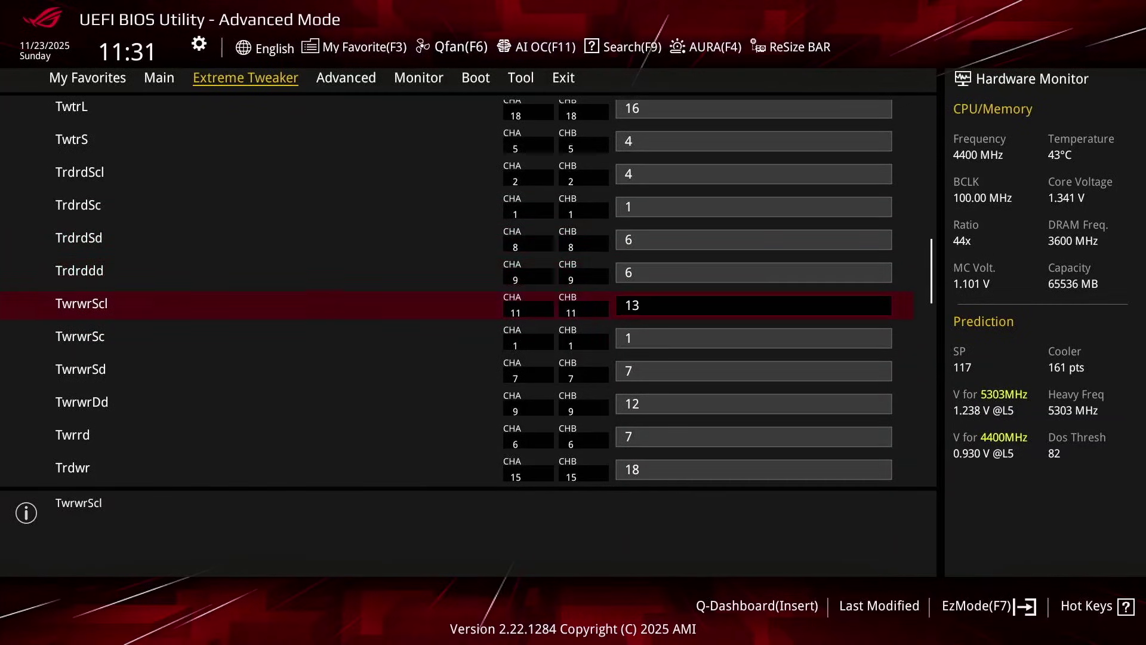
- Set the secondary timings TwrwrScl to 8, TwrwrSd to 6 and TwrwrDd to 8
type("8")
key("Down")
key("Down")
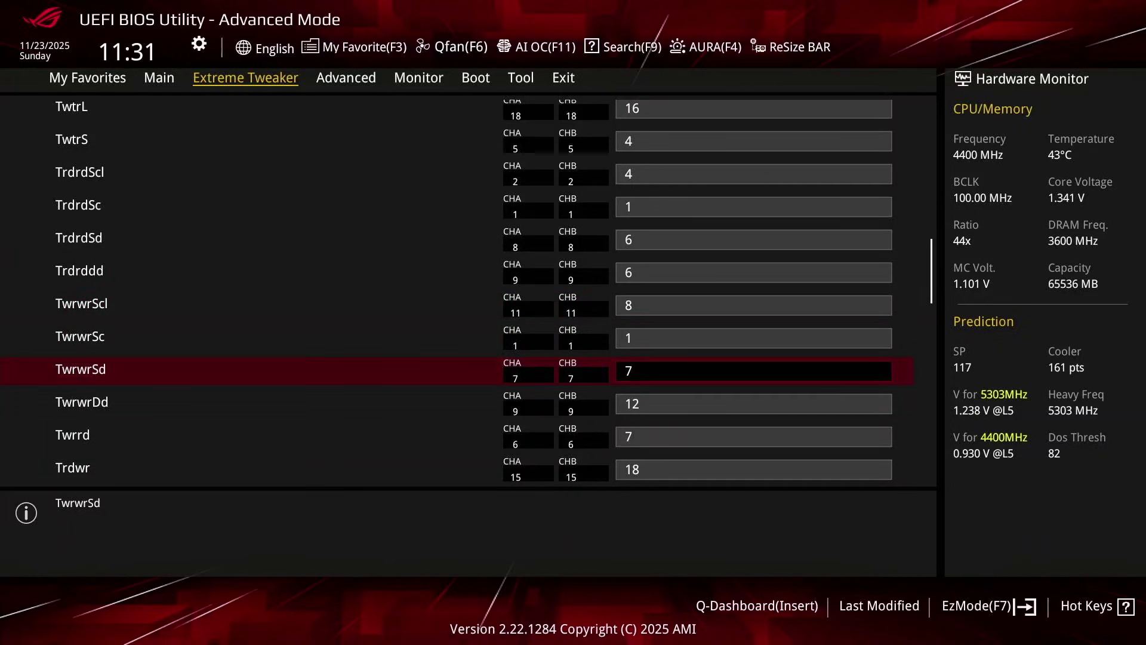
type("6")
key("Down")
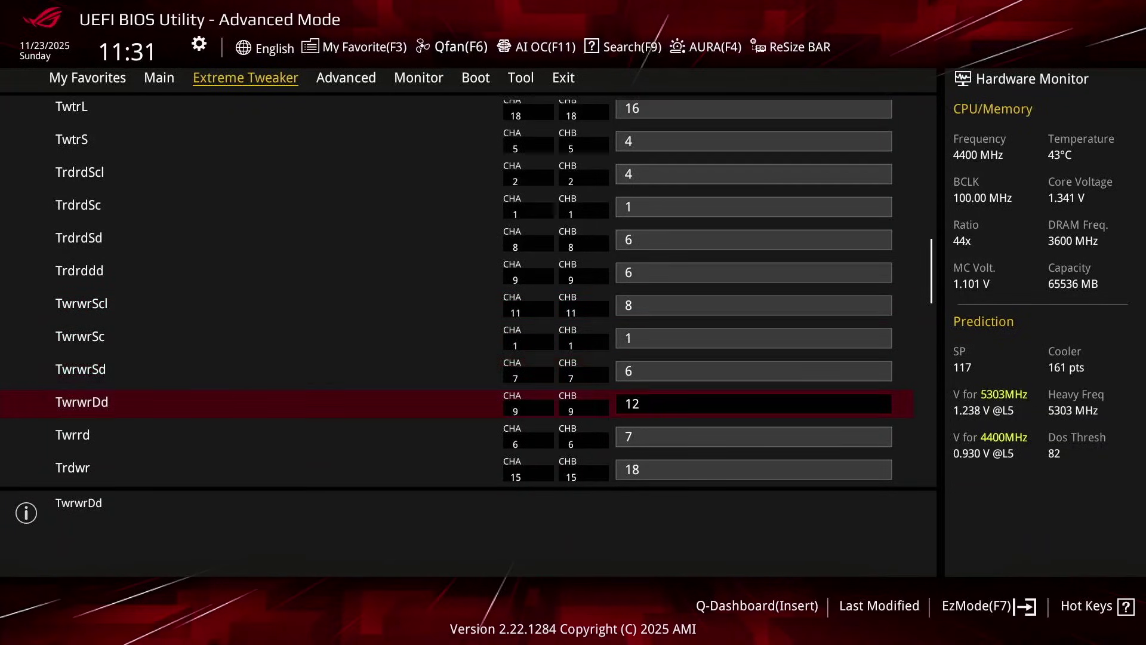
type("8")
key("Down")
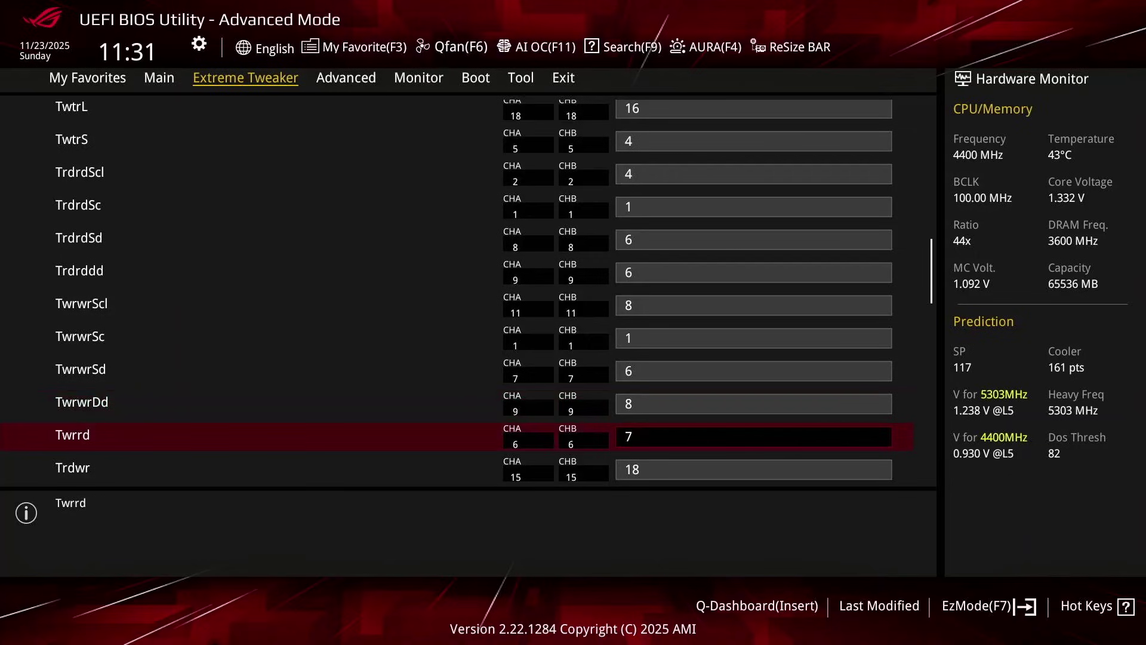
- Set the Twrrd timing to 4 and the Trdwr timing to 14
type("4")
key("Down")
type("14")
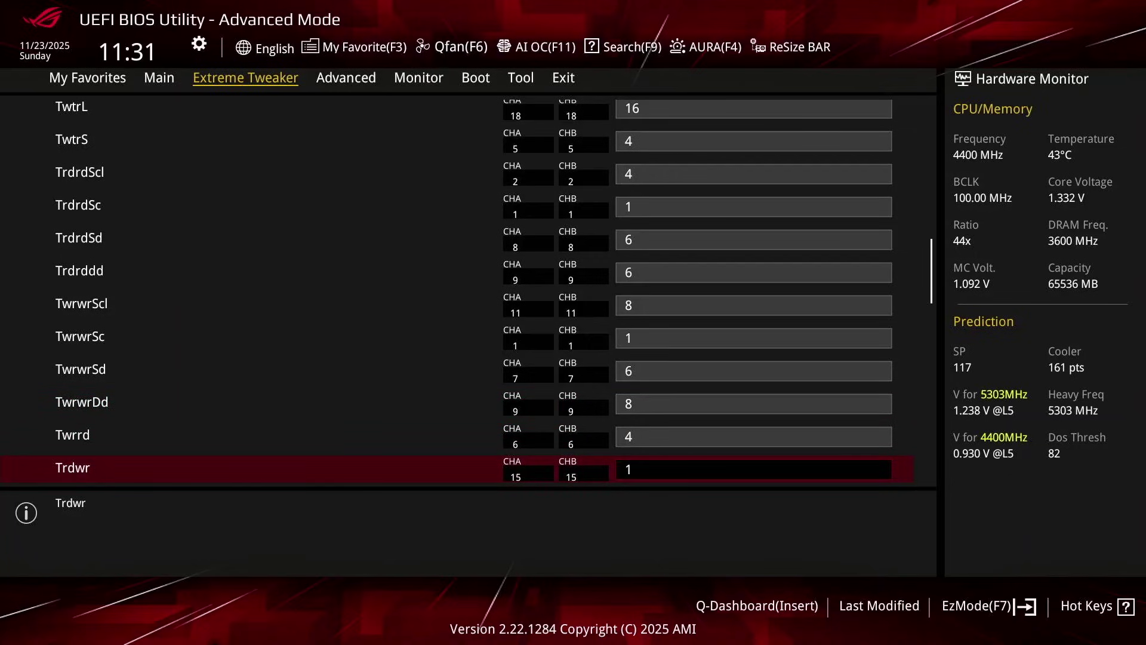
- Leave the DRAM Timing Control settings and return to the main Extreme Tweaker page
key("Up")
key("Up")
key("Up")
key("Up")
key("Up")
key("Up")
key("Up")
key("Up")
key("Up")
key("Up")
key("Up")
key("Up")
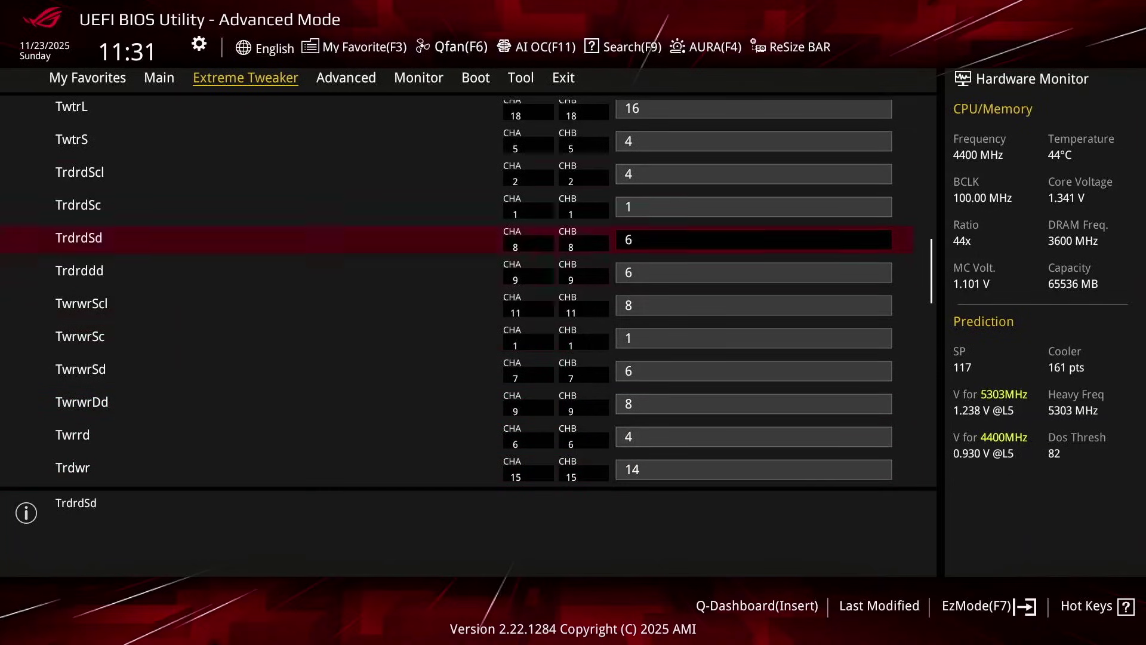
key("Up")
key("Up")
key("Up")
key("Up")
key("Up")
key("Up")
key("Up")
key("Up")
key("Up")
key("Up")
key("Up")
key("Up")
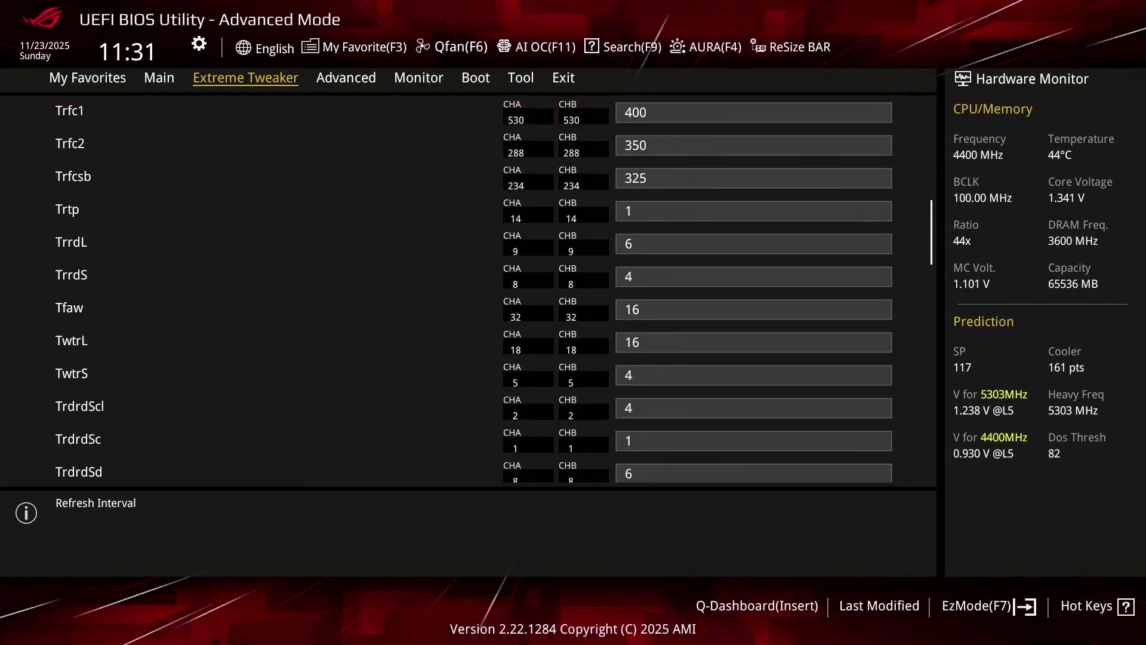
key("Up")
key("Up")
key("Up")
key("Up")
key("Up")
key("Up")
key("Up")
key("Up")
key("Up")
key("Up")
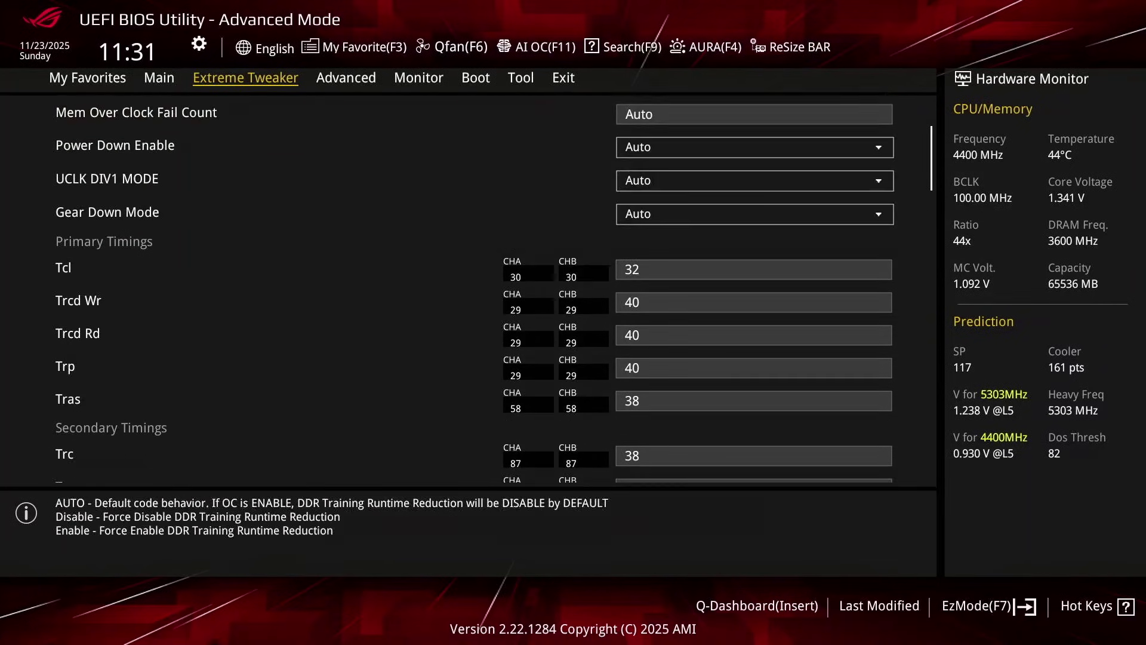
key("Return")
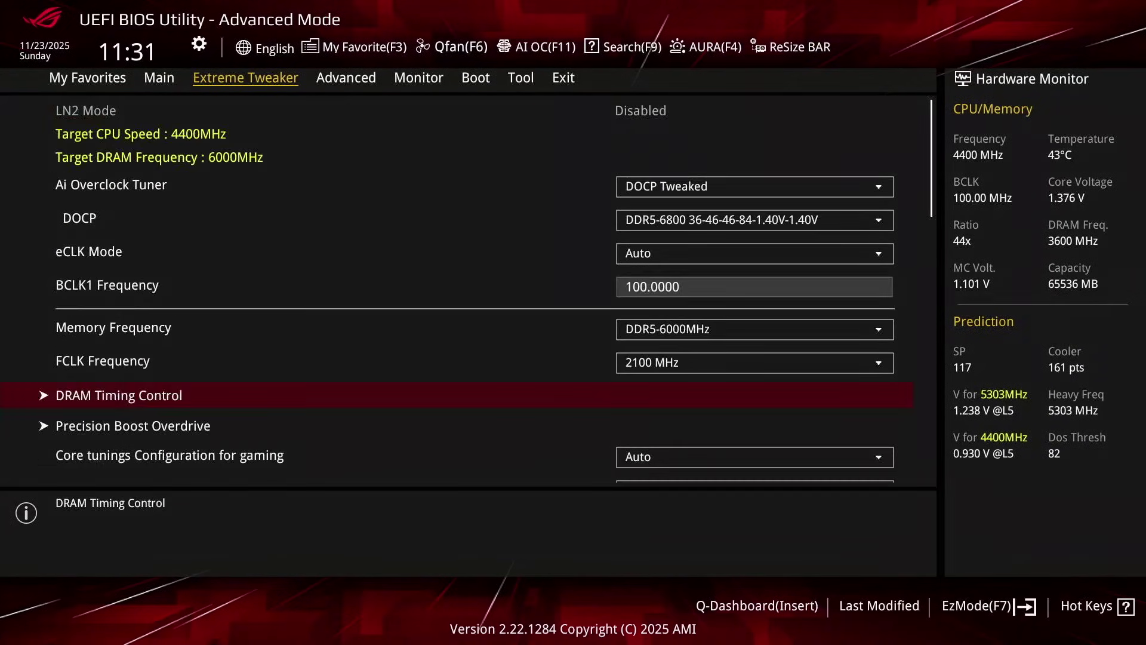
- Set Precision Boost Overdrive to Enabled in its submenu and return to the main Extreme Tweaker page
key("Down")
key("Return")
key("Down")
key("Down")
key("Down")
key("Down")
key("Return")
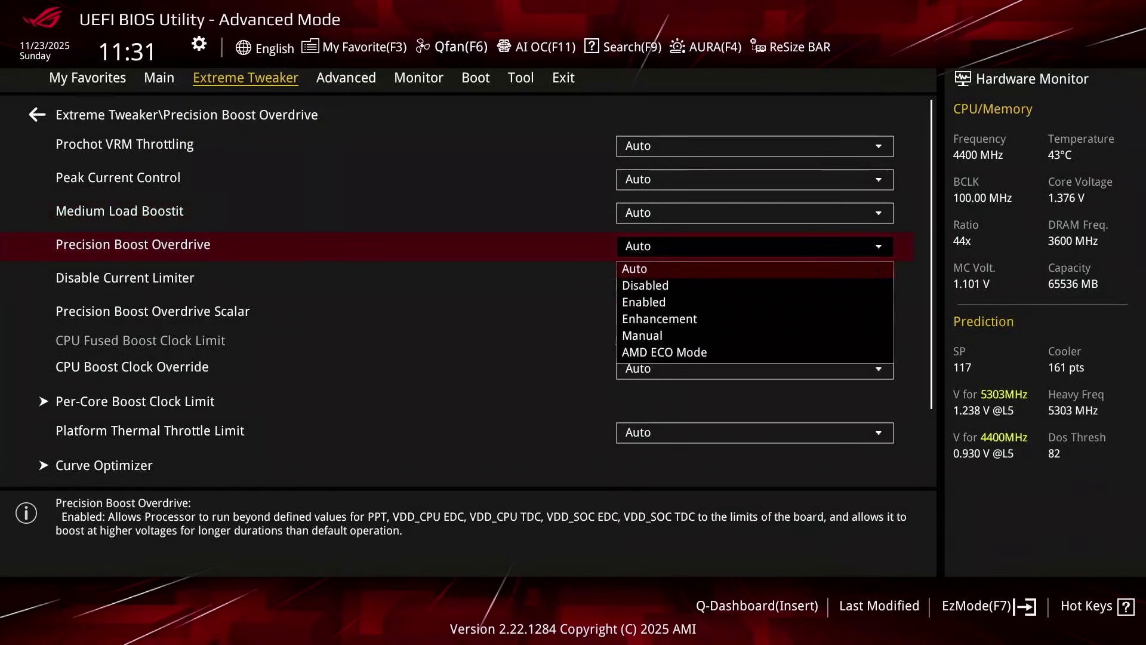
key("Down")
key("Down")
key("Return")
key("Up")
key("Up")
key("Up")
key("Up")
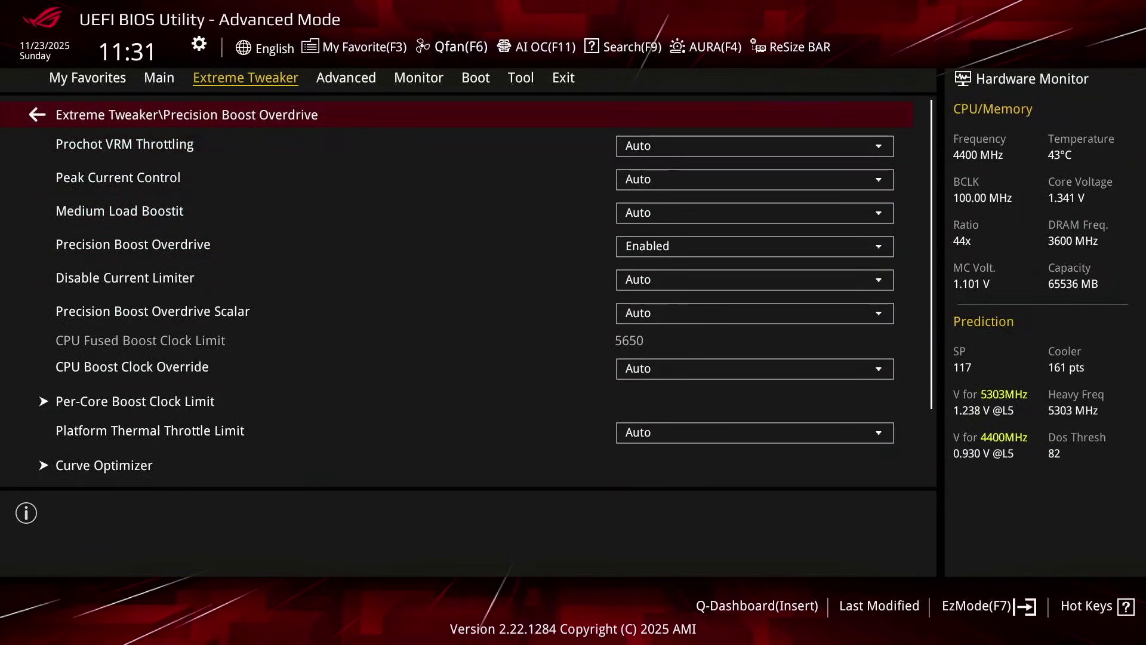
key("Return")
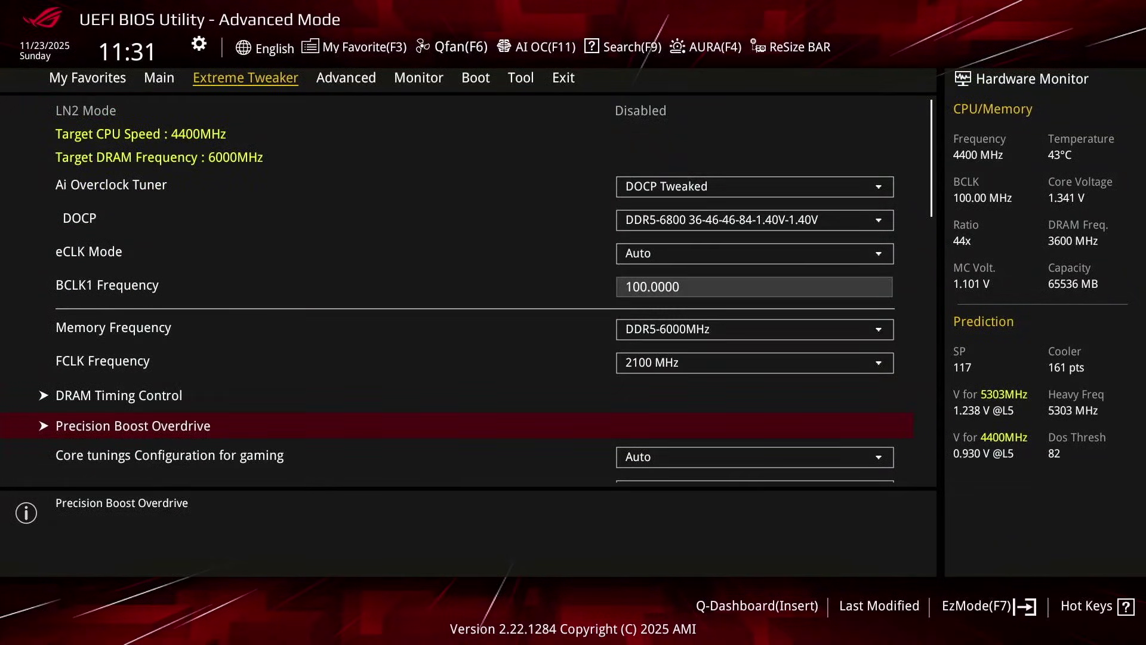
- Open the AMD Overclocking settings from the Advanced setup page
key("Right")
key("Down")
key("Down")
key("Down")
key("Down")
key("Down")
key("Down")
key("Down")
key("Down")
key("Down")
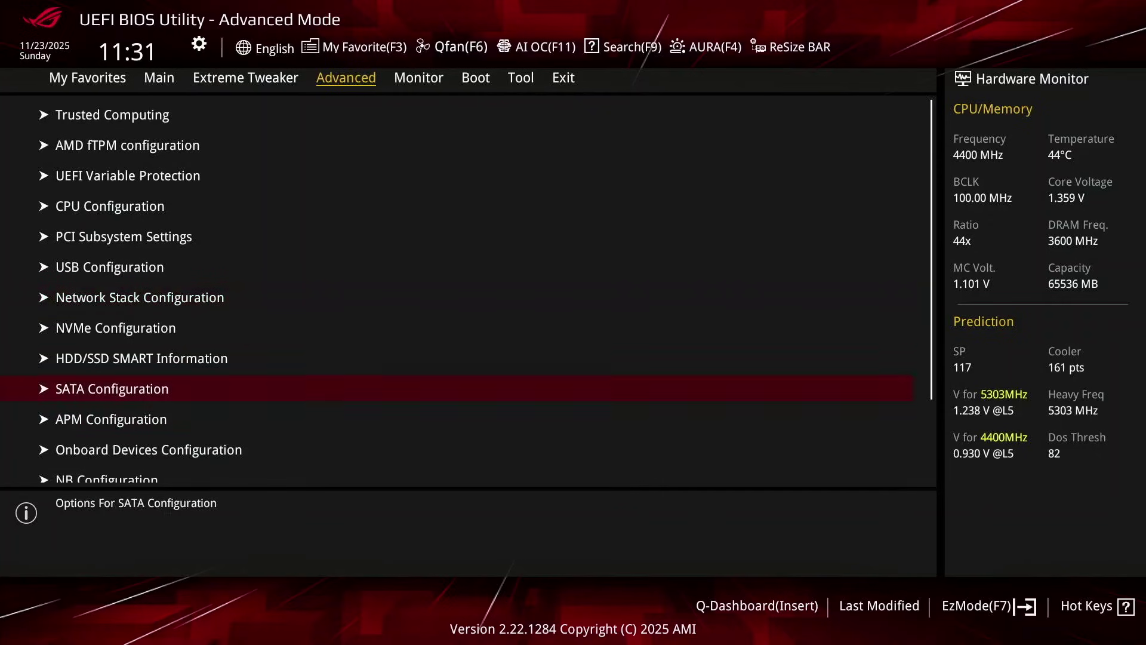
key("Down")
key("Down")
key("Down")
key("Down")
key("Down")
key("Down")
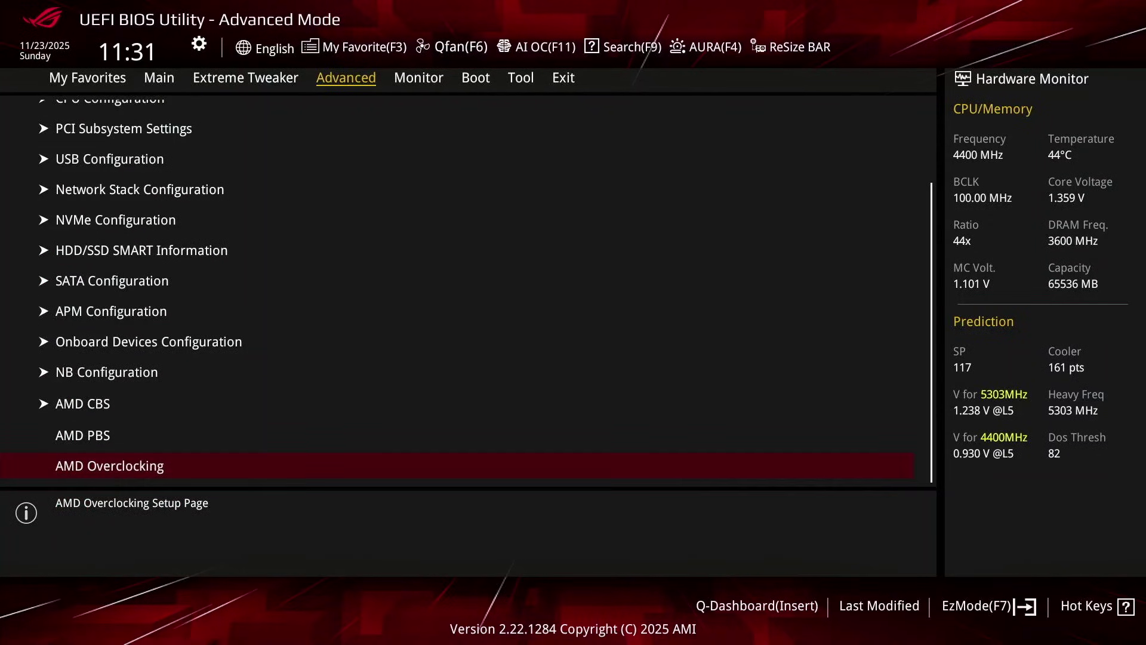
key("Return")
key("Return")
- Set the SoC Voltage to 1300 mV in the AMD Overclocking settings
key("Down")
key("Down")
key("Down")
key("Down")
key("Down")
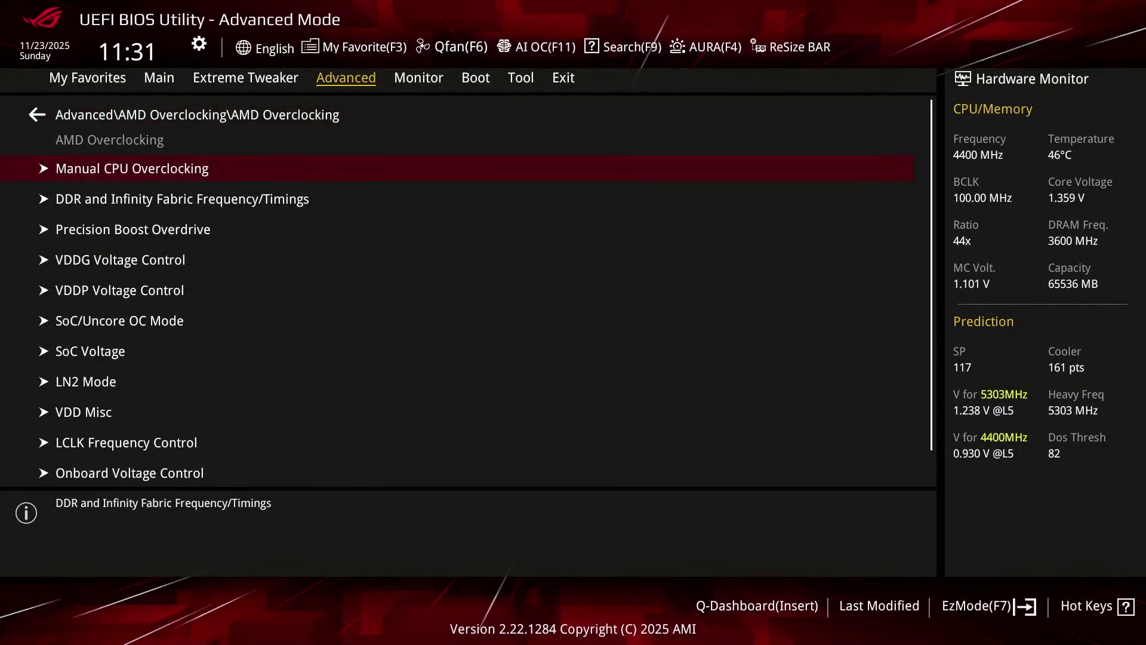
key("Down")
key("Return")
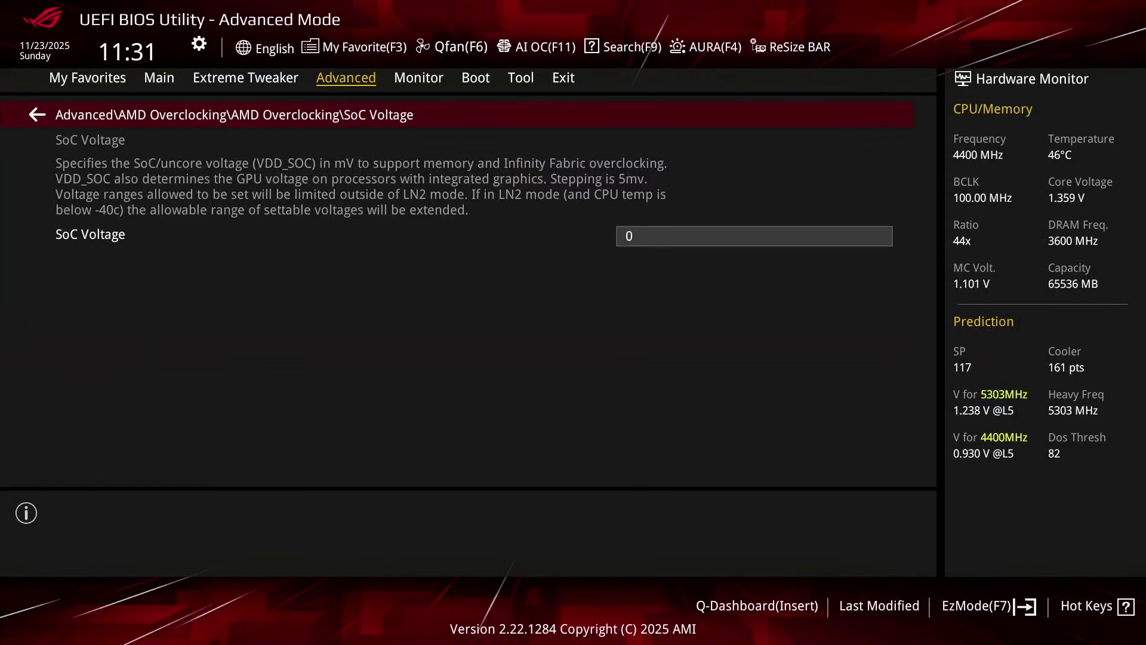
type("1300")
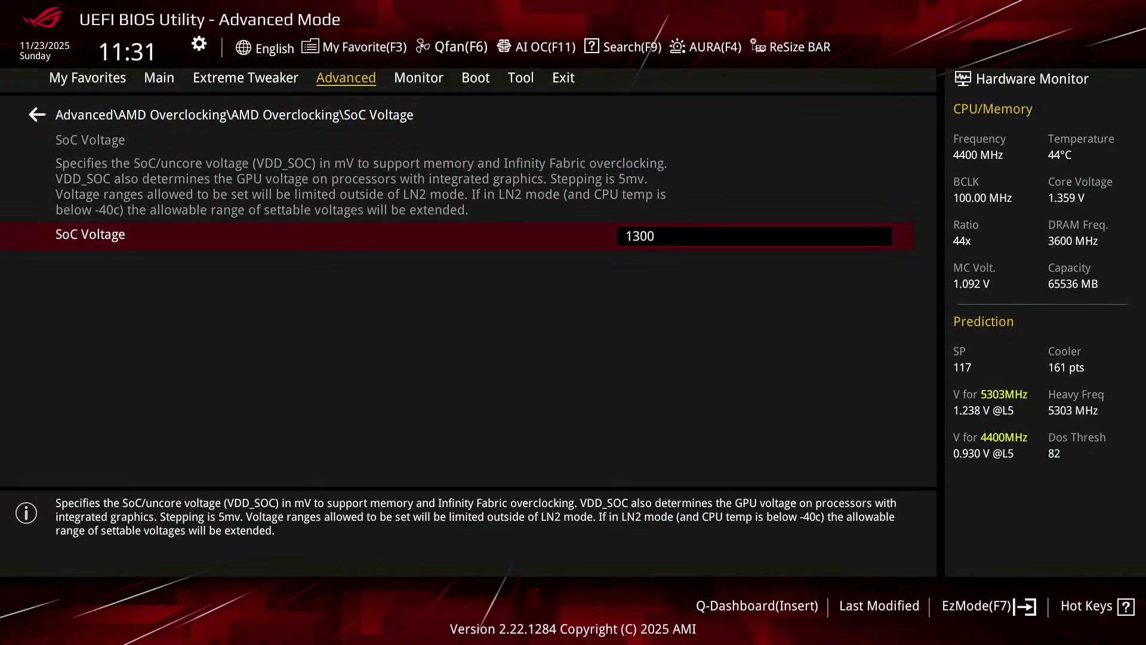
- Save the configuration changes and reset the system
key("F10")
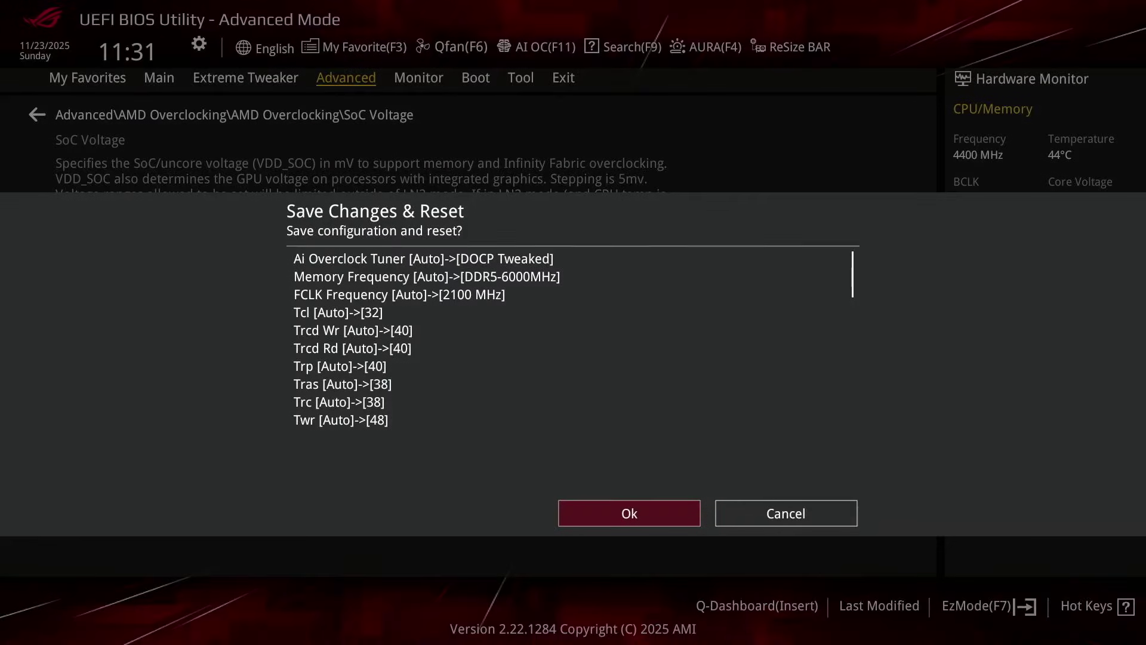